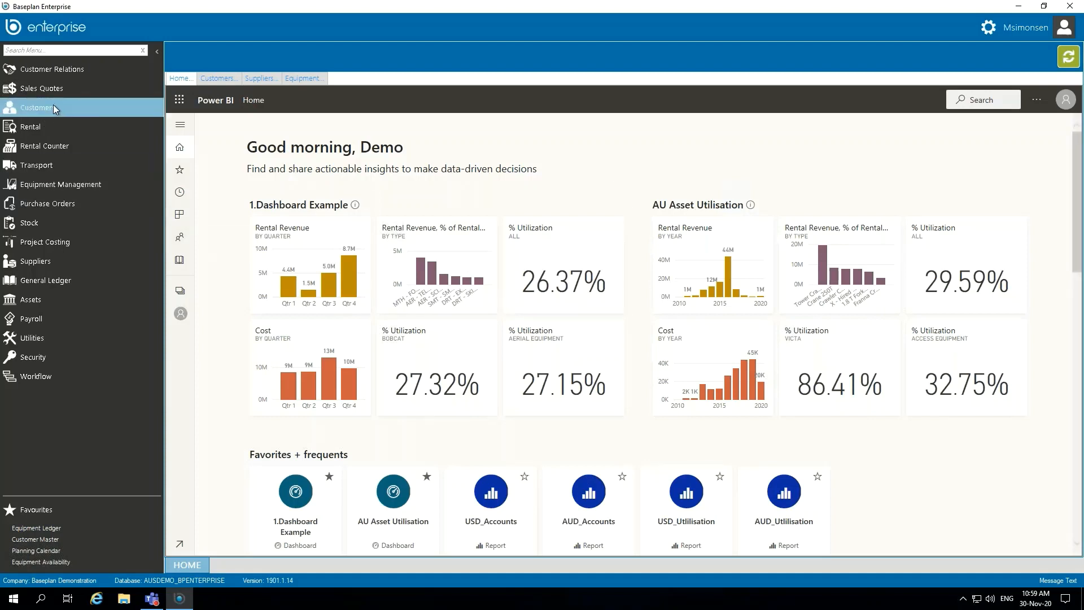
Start a new sales order in the customer module for the customer Volaris Construction.
{"action": "left_click", "coordinate": [71, 107]}
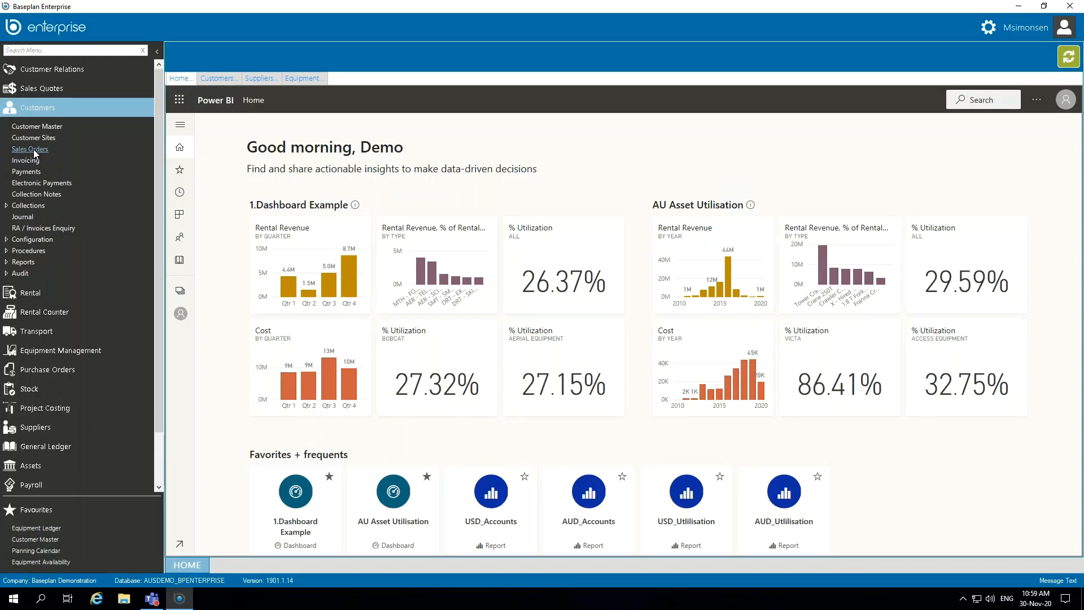
{"action": "left_click", "coordinate": [32, 149]}
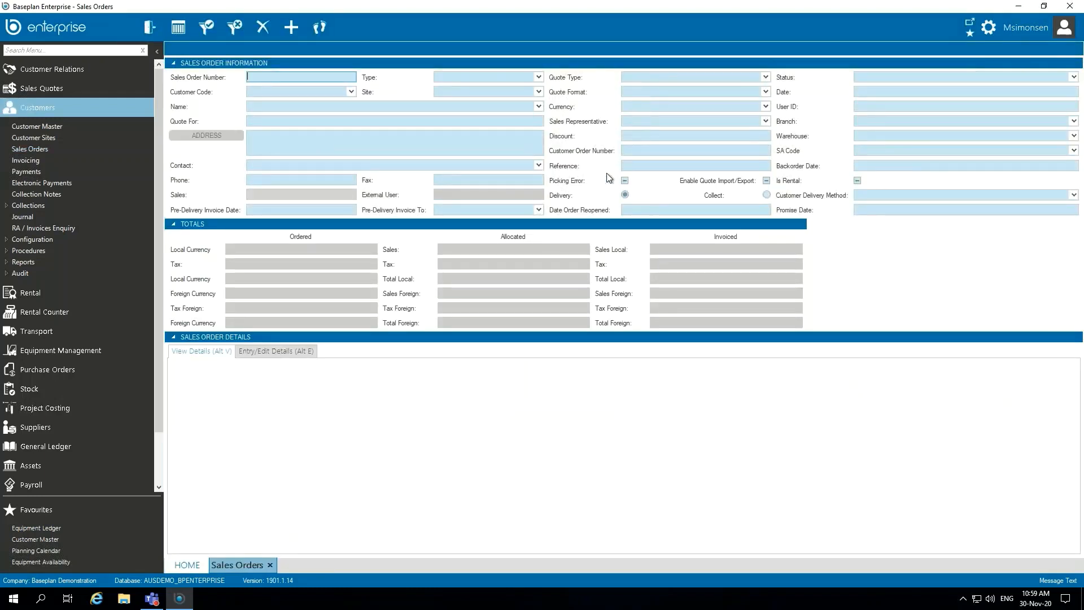
{"action": "left_click", "coordinate": [291, 27]}
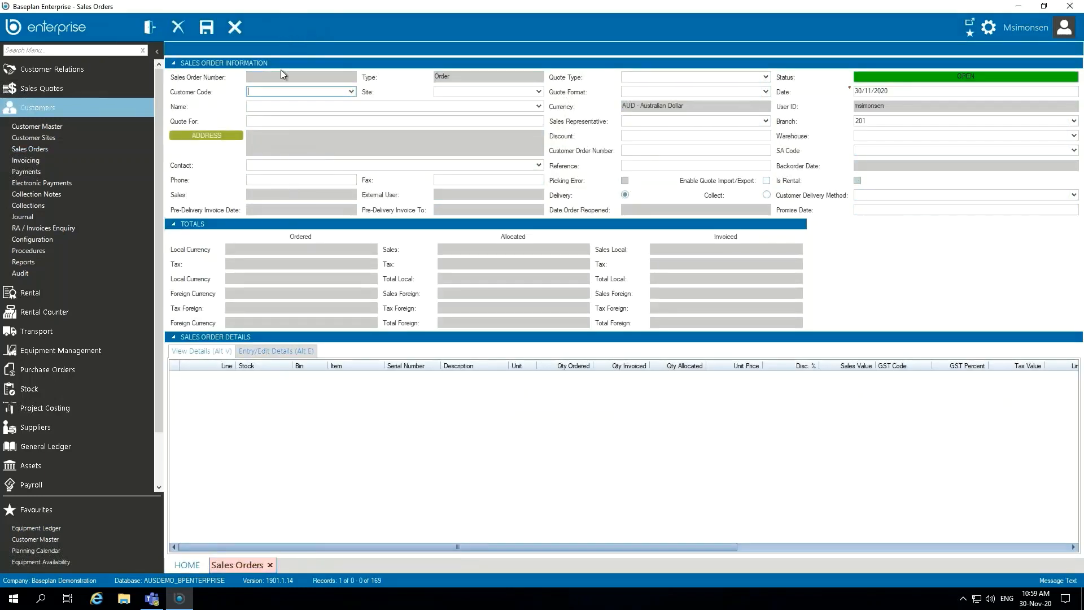
{"action": "type", "text": "v"}
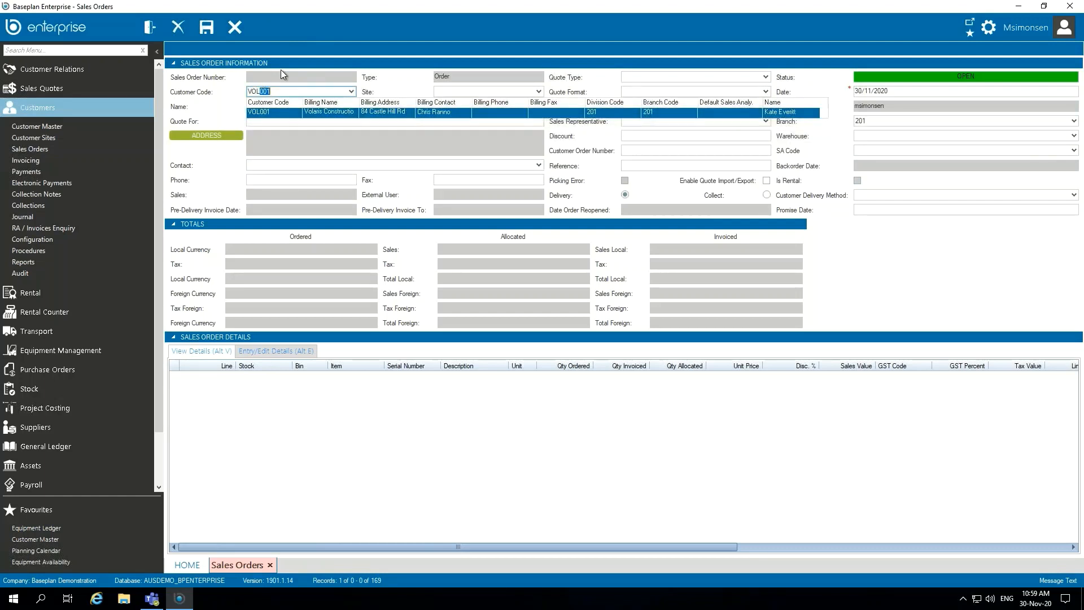
{"action": "key", "text": "Tab"}
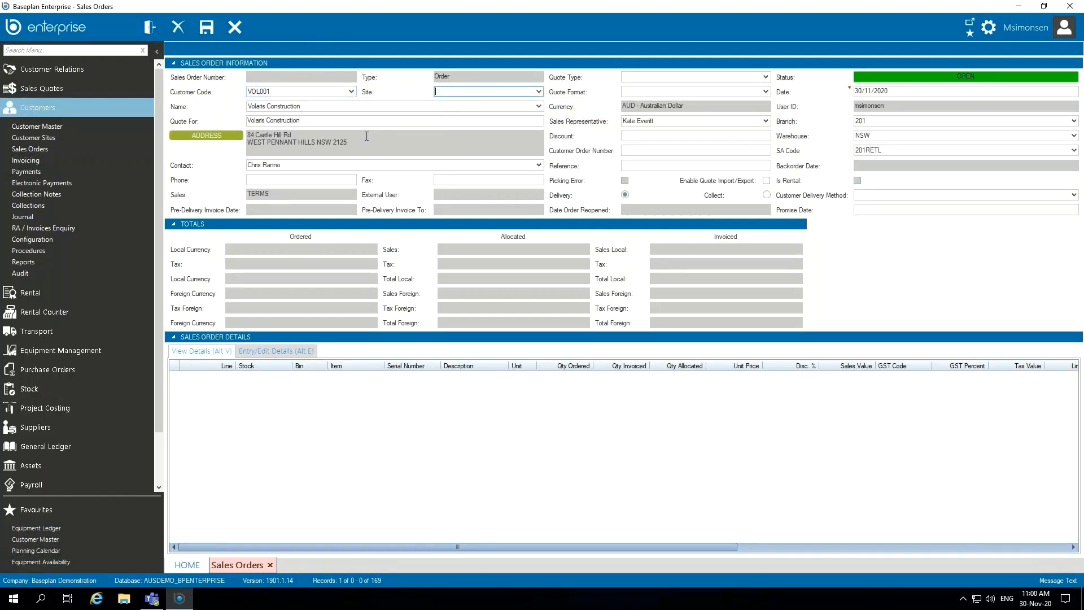
Set the order's site to NORTHCONNEX with the first listed contact, and save the order header.
{"action": "left_click", "coordinate": [539, 92]}
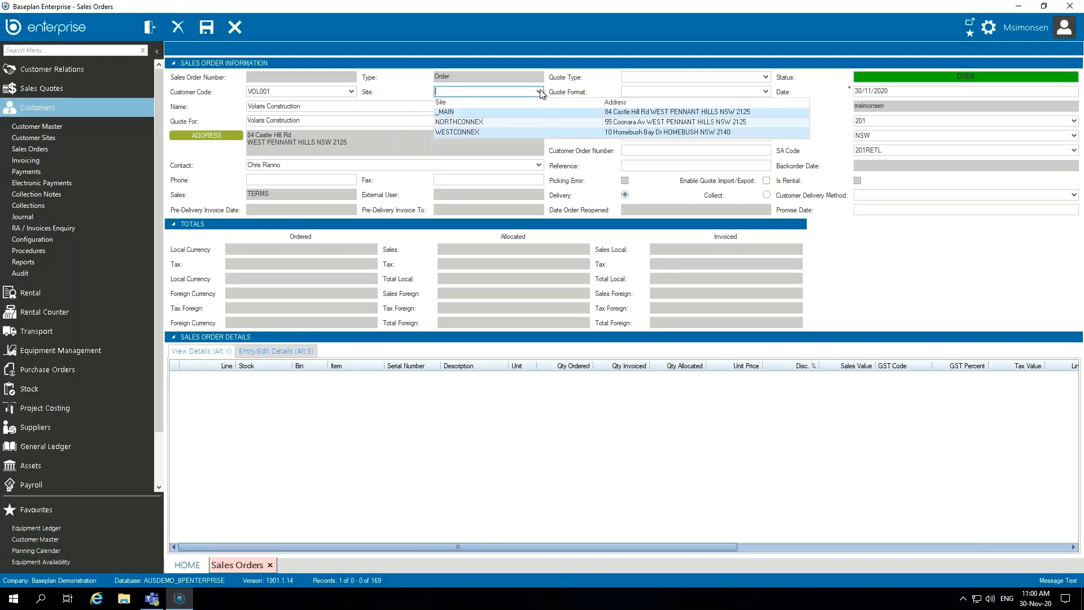
{"action": "left_click", "coordinate": [506, 122]}
{"action": "left_click", "coordinate": [538, 165]}
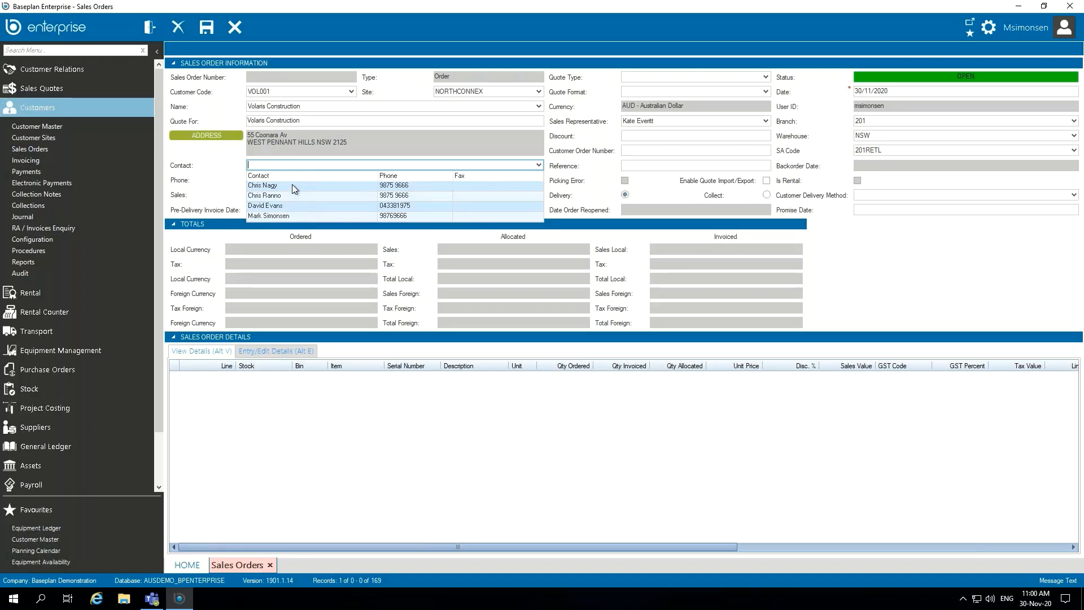
{"action": "left_click", "coordinate": [292, 184]}
{"action": "left_click", "coordinate": [455, 180]}
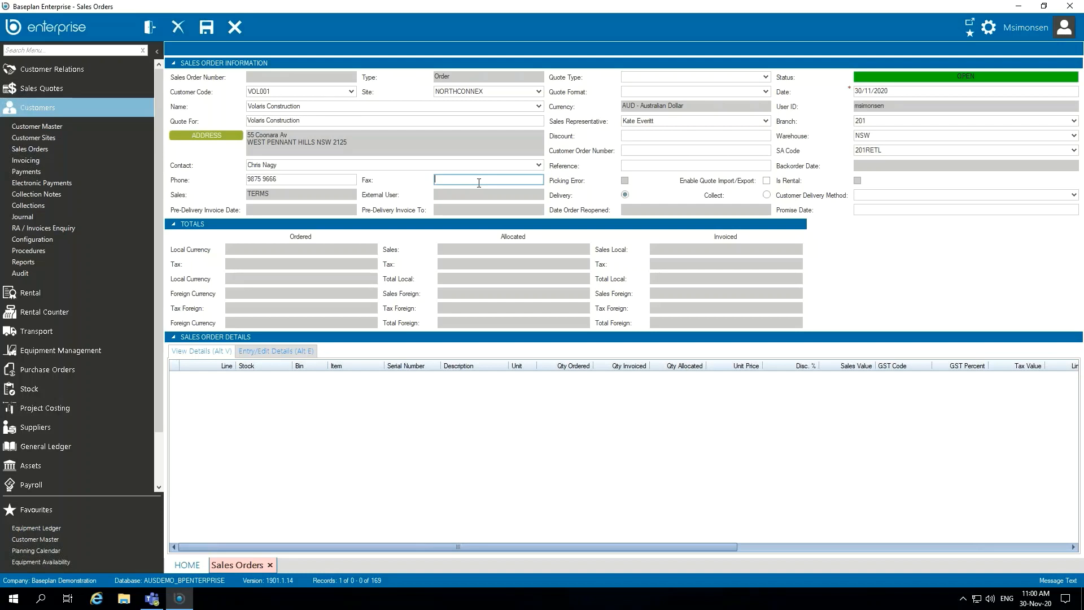
{"action": "left_click", "coordinate": [207, 29]}
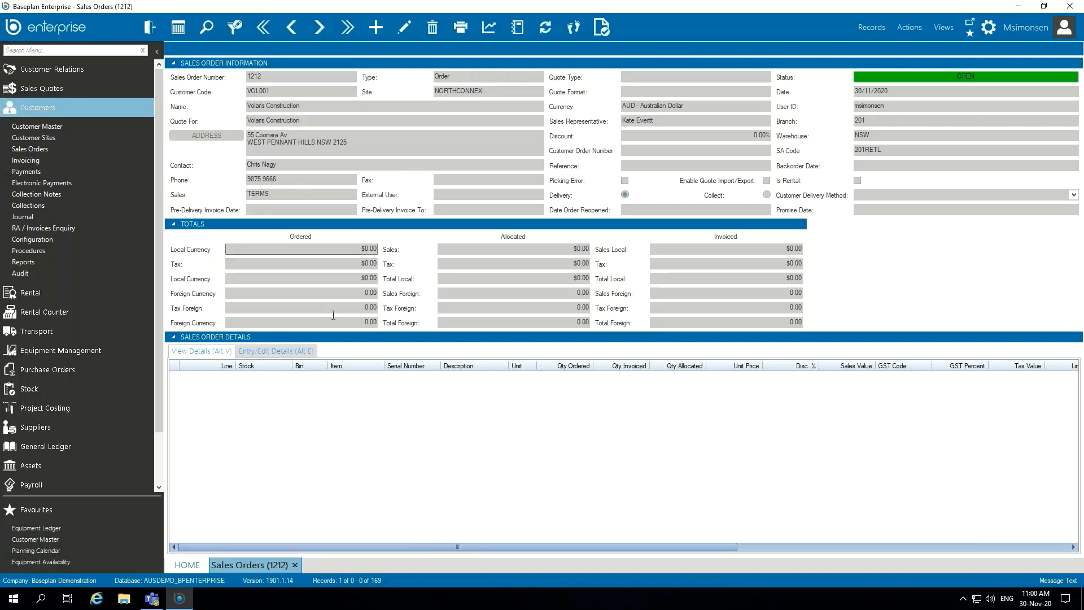
Reopen the saved sales order for editing and bring up the advanced stock item search for a new detail line.
{"action": "left_click", "coordinate": [404, 26]}
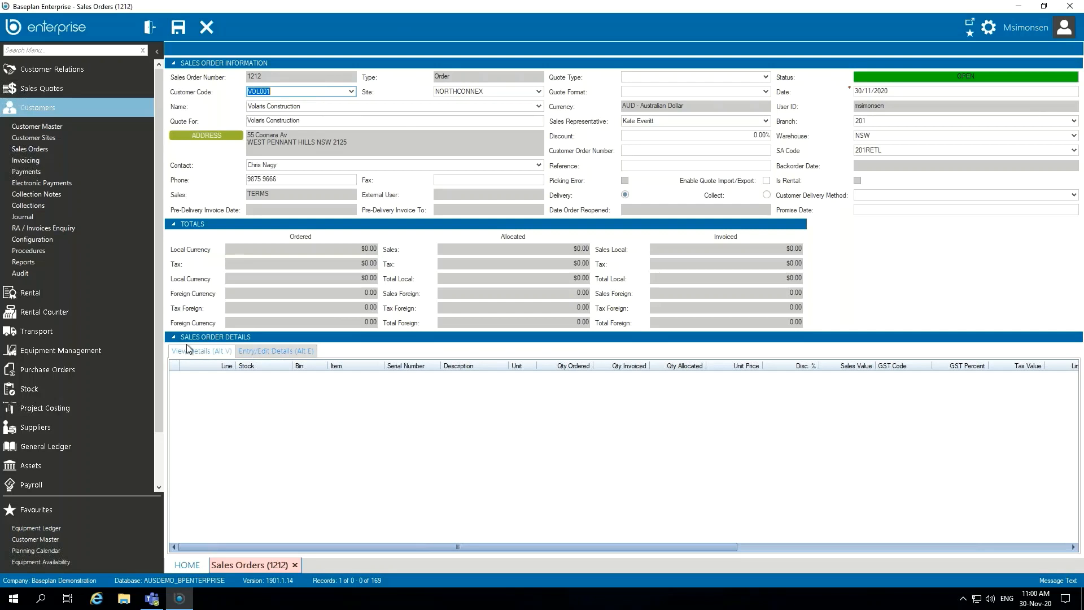
{"action": "left_click", "coordinate": [286, 351]}
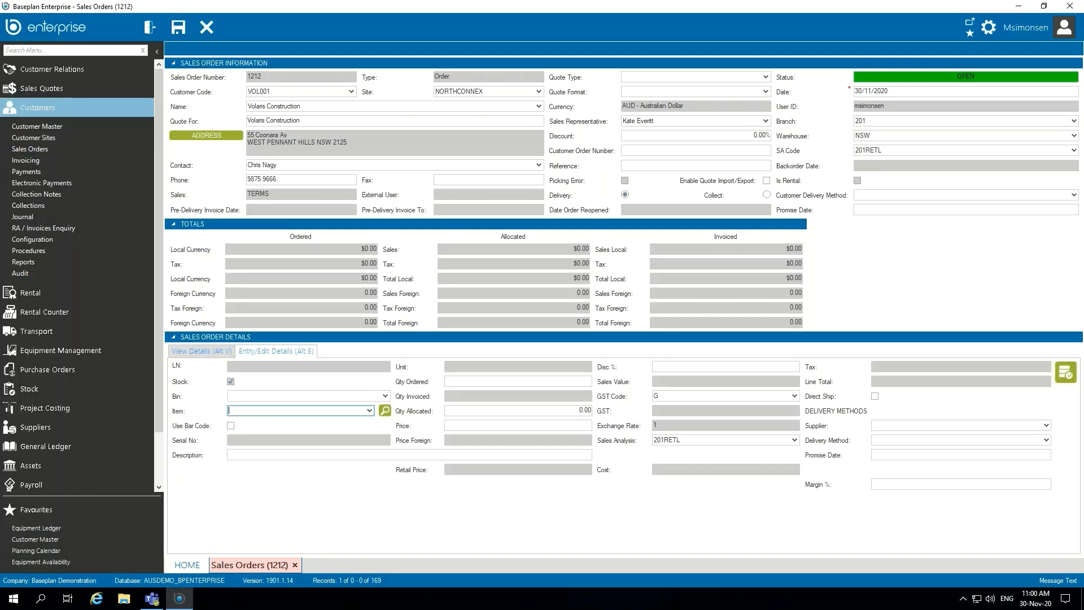
{"action": "left_click", "coordinate": [370, 410]}
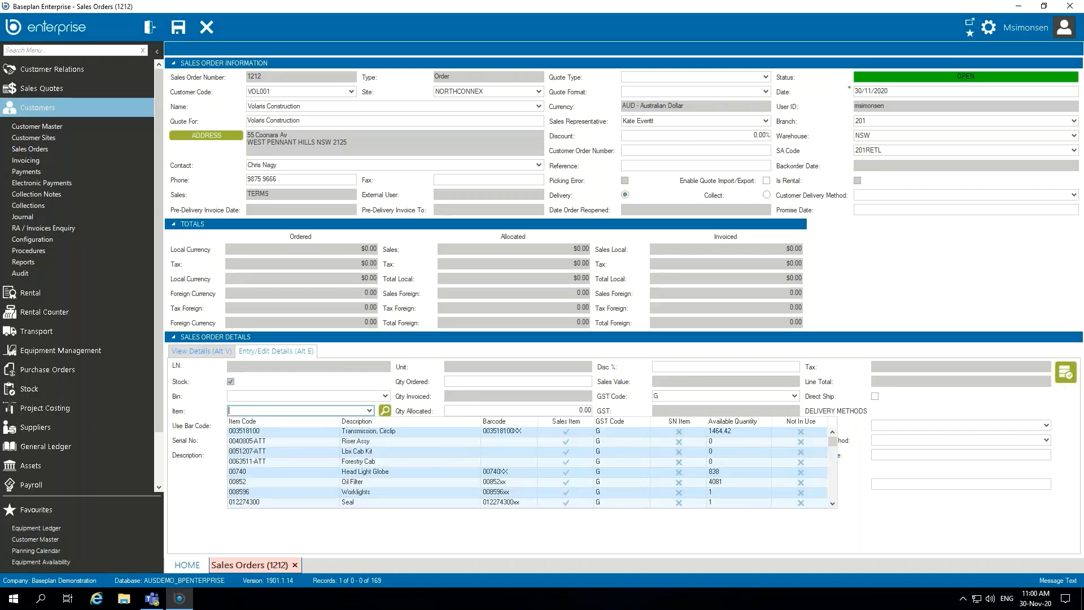
{"action": "left_click", "coordinate": [374, 416]}
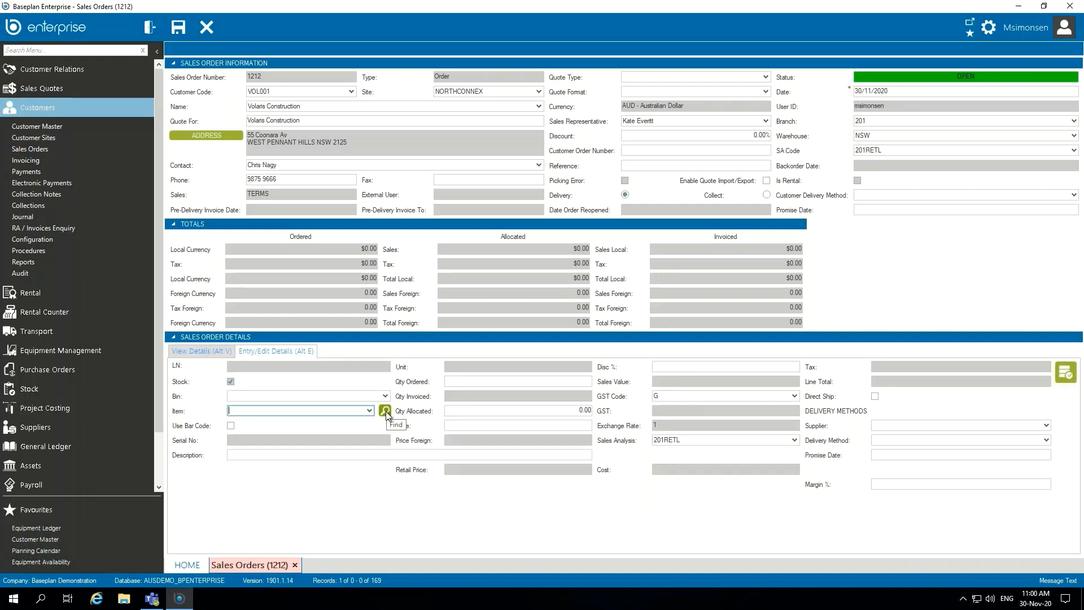
{"action": "left_click", "coordinate": [385, 412]}
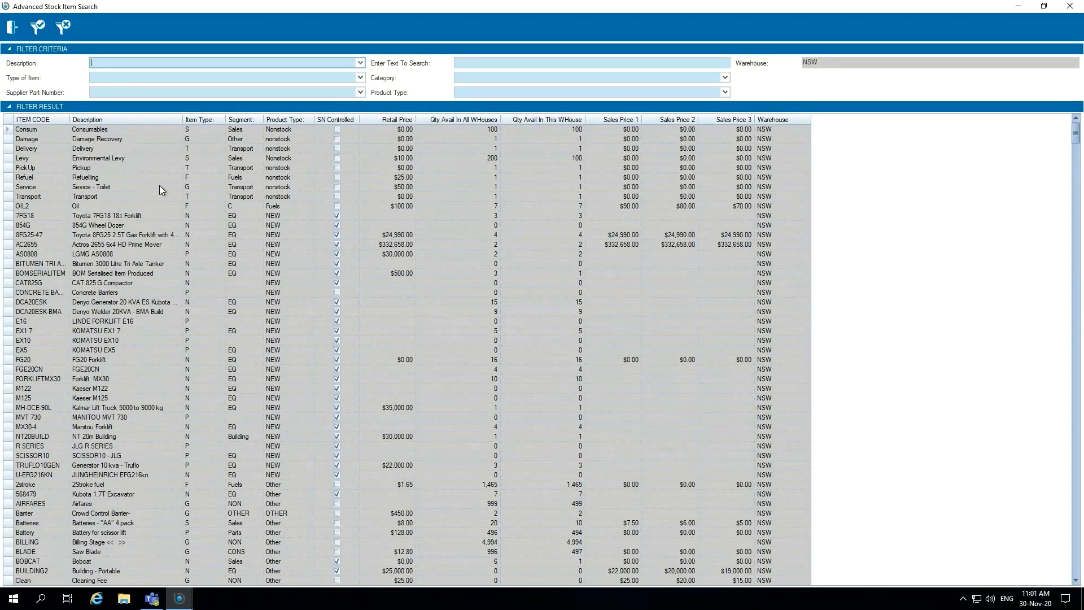
Search the stock items for "light" and choose item 00740, Head Light Globe, for the order line.
{"action": "left_click", "coordinate": [820, 63]}
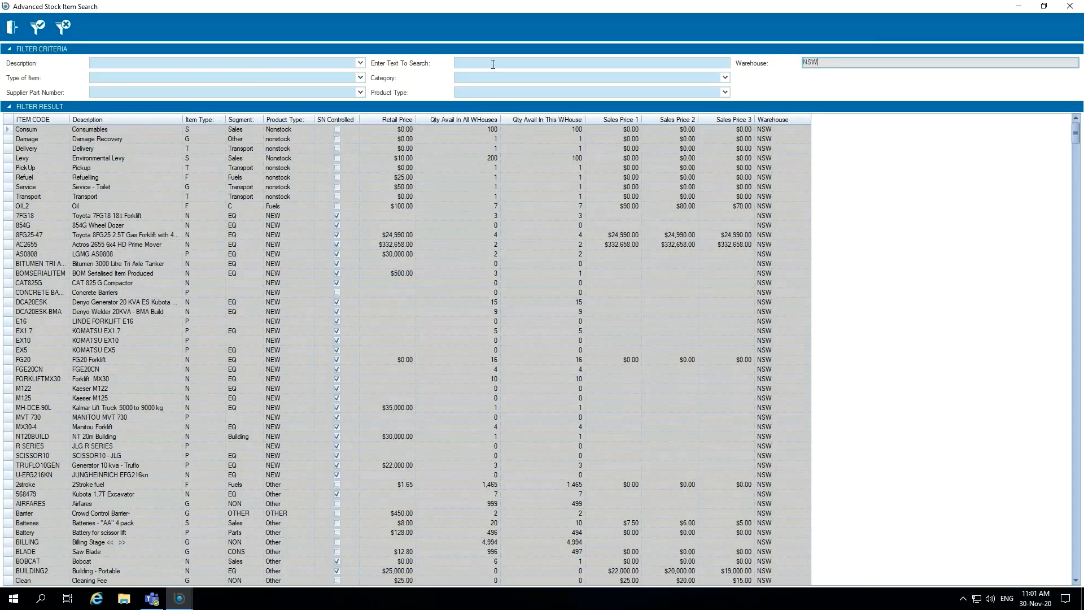
{"action": "left_click", "coordinate": [461, 63]}
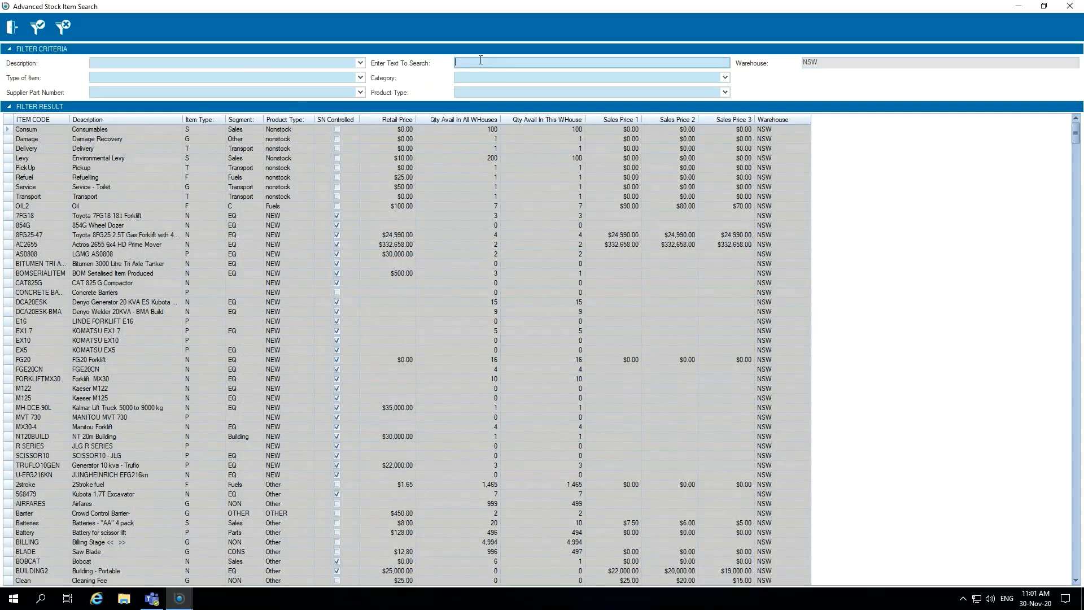
{"action": "type", "text": "light"}
{"action": "key", "text": "Return"}
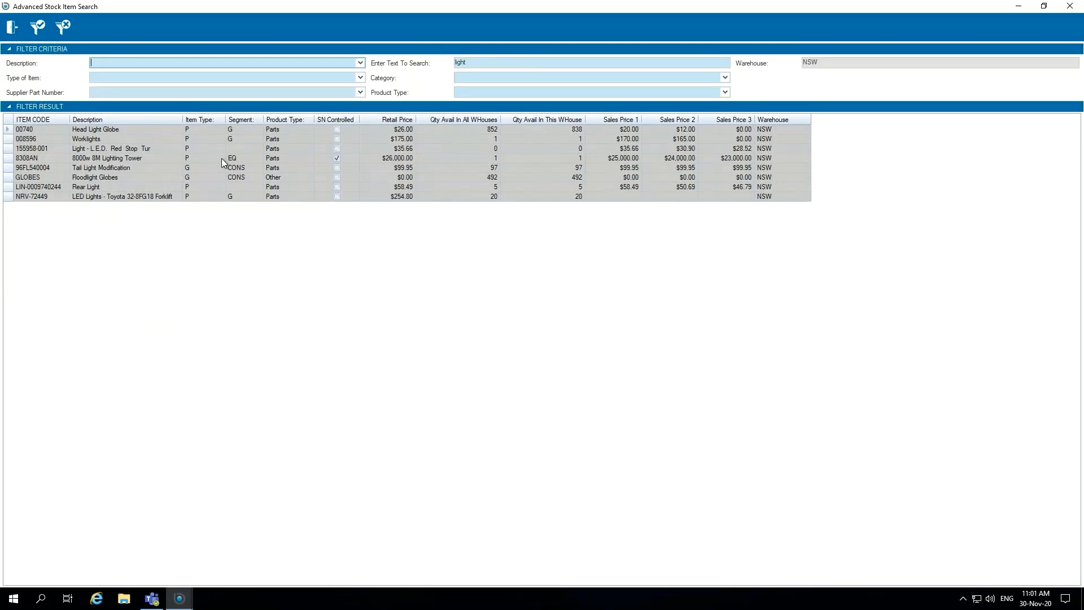
{"action": "left_click", "coordinate": [39, 128]}
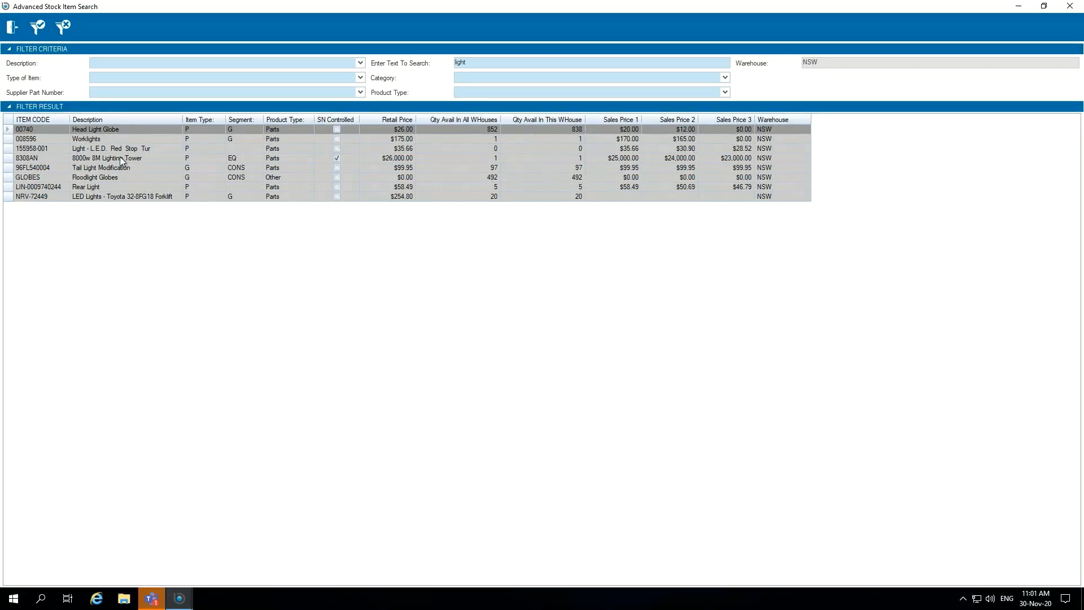
{"action": "double_click", "coordinate": [150, 129]}
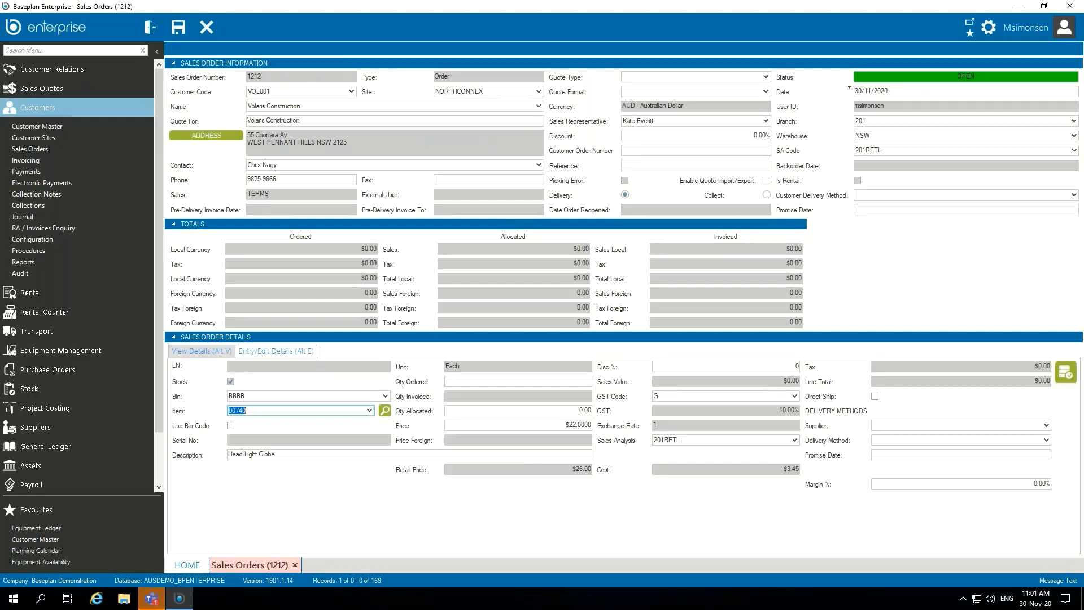
Set the Head Light Globe's ordered quantity to 1 and save the line to the order.
{"action": "left_click", "coordinate": [529, 382]}
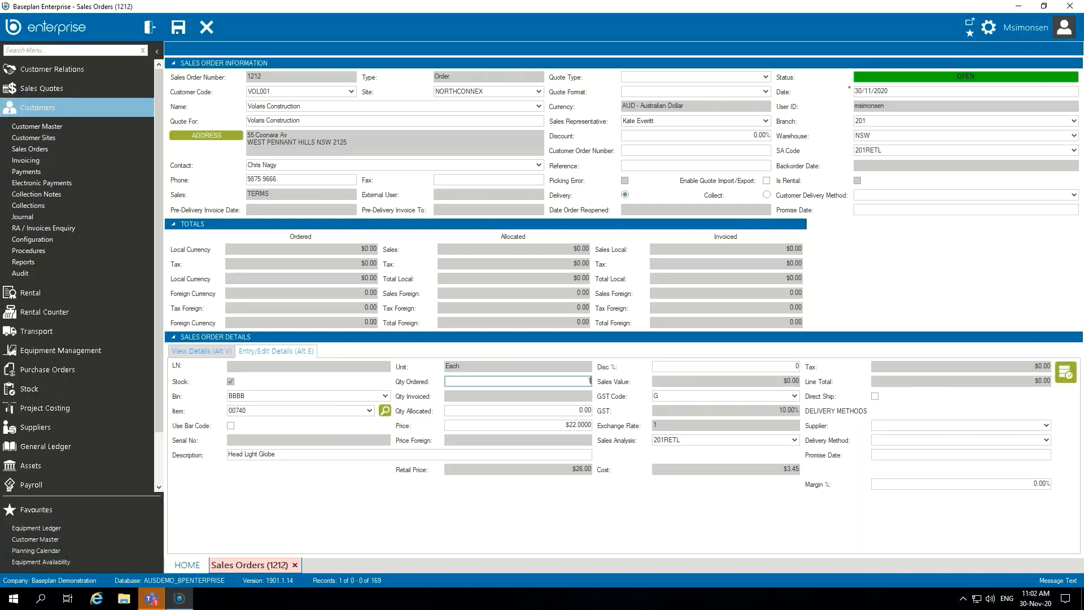
{"action": "type", "text": "1"}
{"action": "key", "text": "Tab"}
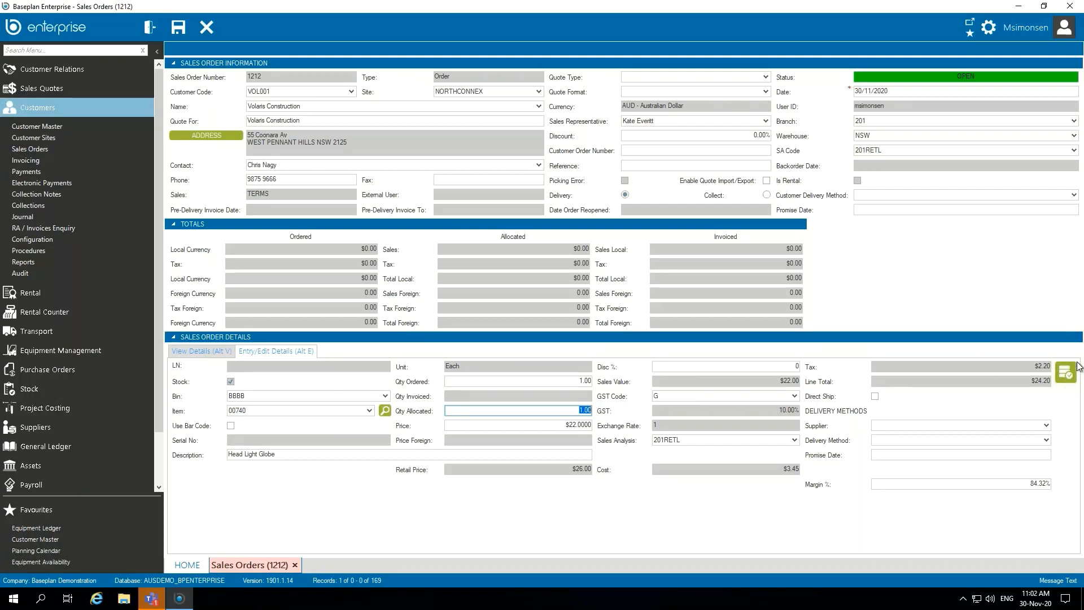
{"action": "left_click", "coordinate": [1063, 374]}
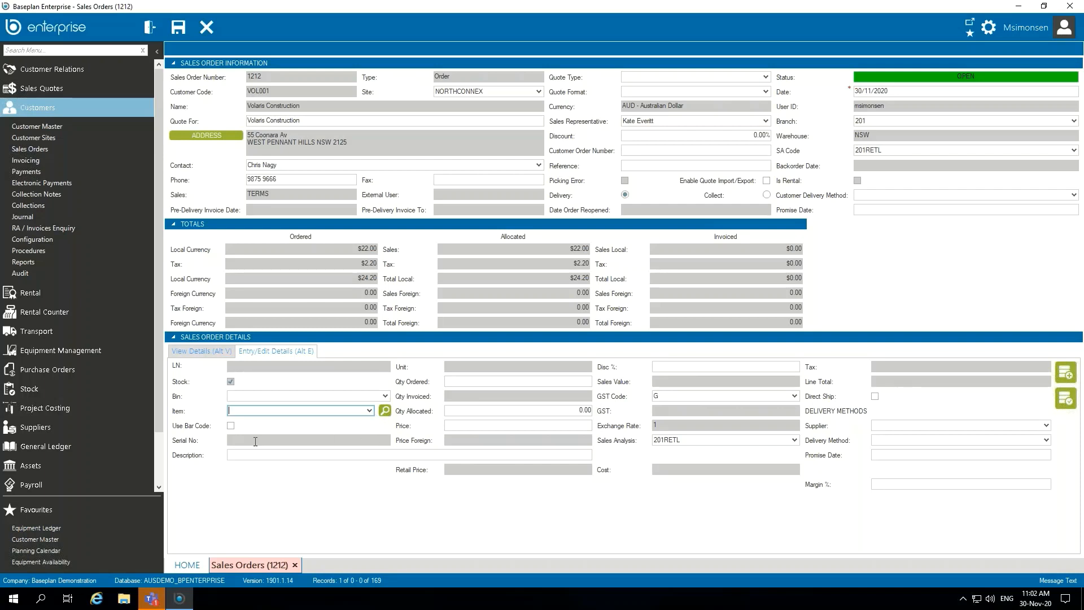
Search the stock items for "fork" and choose H1.8TX-4M, the Hyster 1.8t IC forklift, for the second line.
{"action": "left_click", "coordinate": [325, 441]}
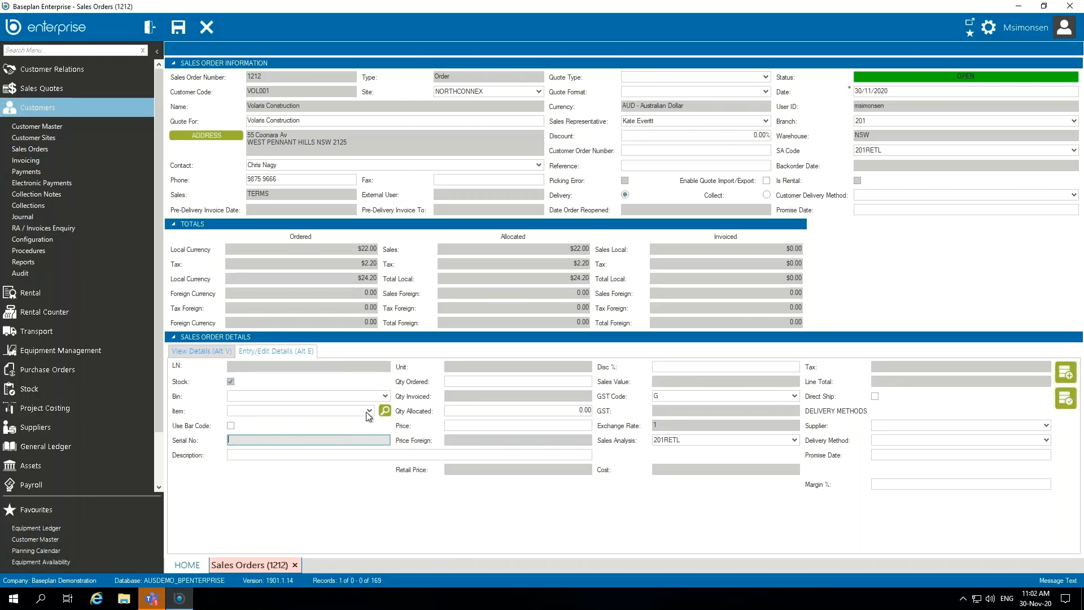
{"action": "left_click", "coordinate": [384, 411]}
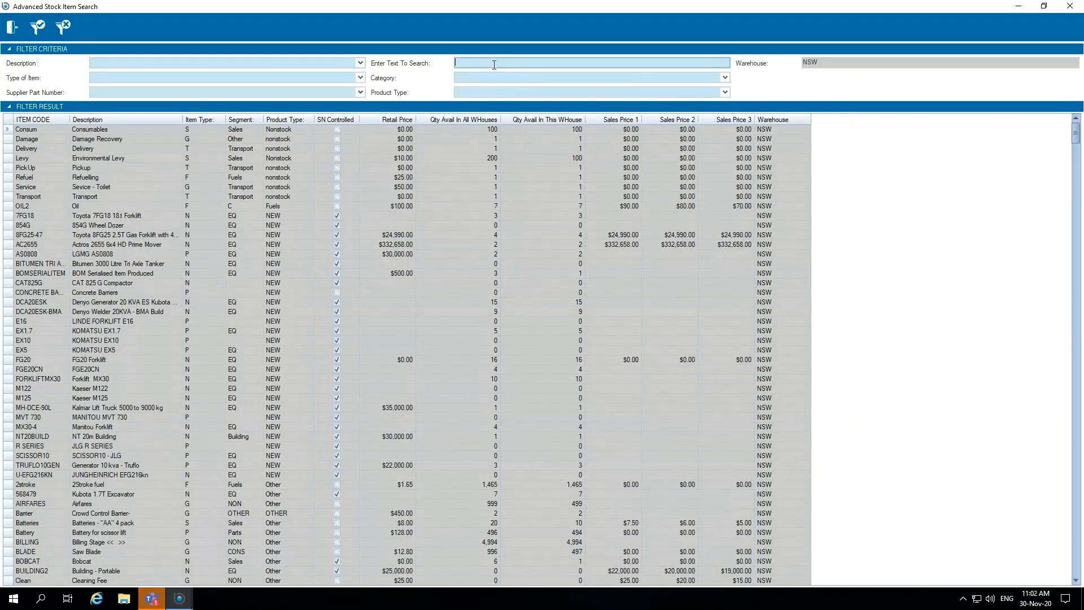
{"action": "type", "text": "fork"}
{"action": "key", "text": "Return"}
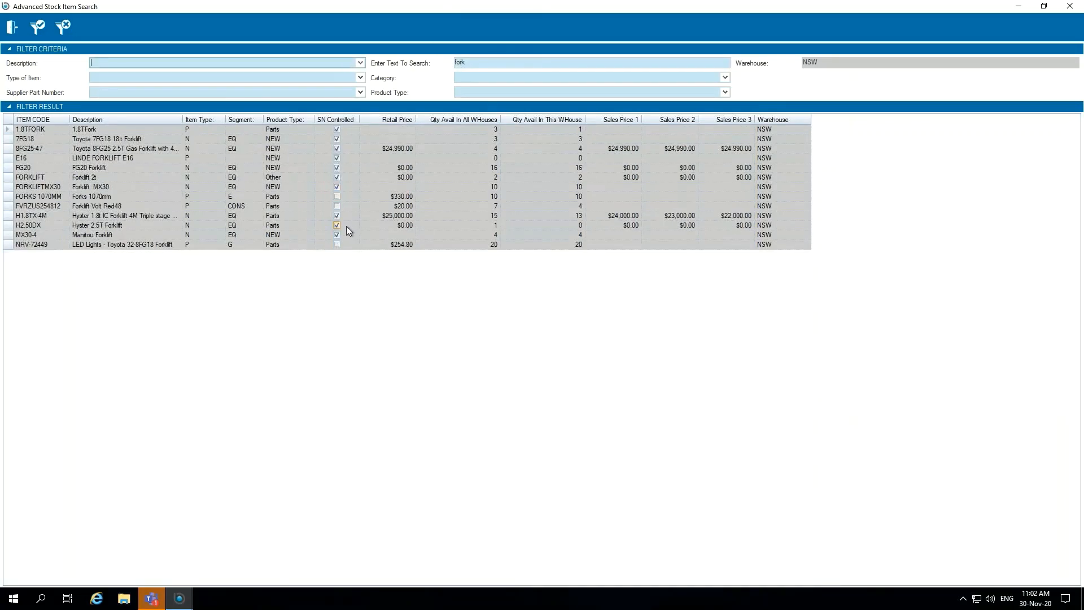
{"action": "left_click", "coordinate": [125, 217]}
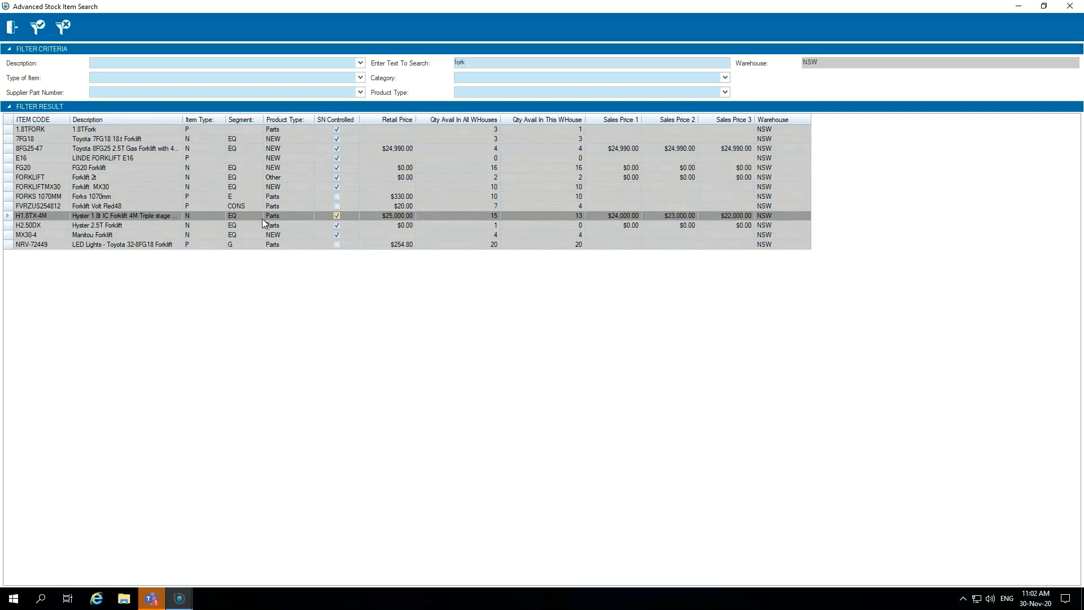
{"action": "double_click", "coordinate": [86, 215]}
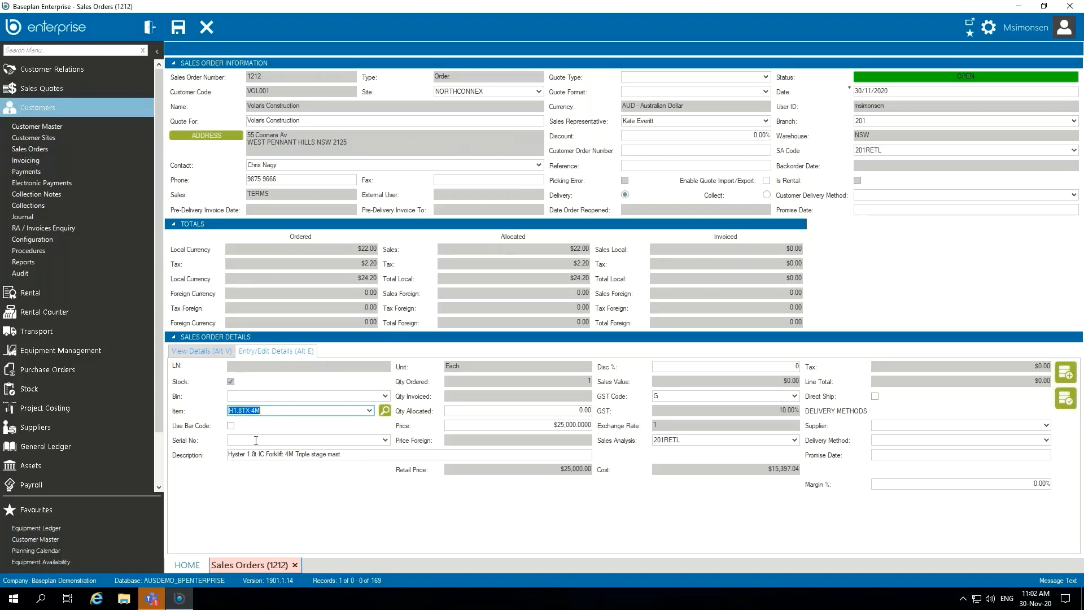
Assign serial number H18TX1006 to the forklift line, set its allocated quantity to 1, and save the line.
{"action": "left_click", "coordinate": [385, 440]}
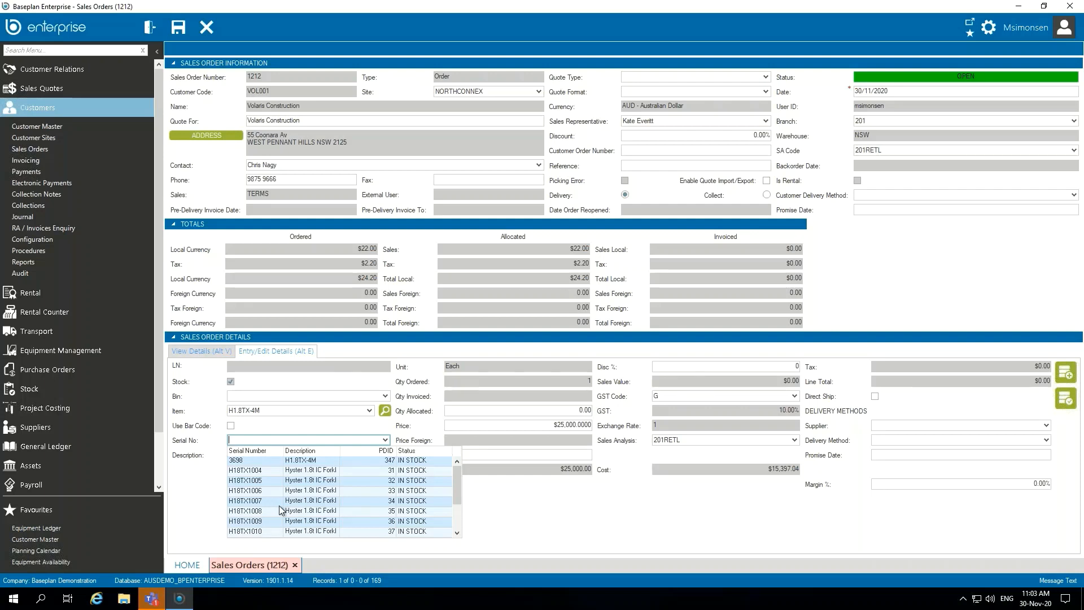
{"action": "left_click", "coordinate": [266, 491]}
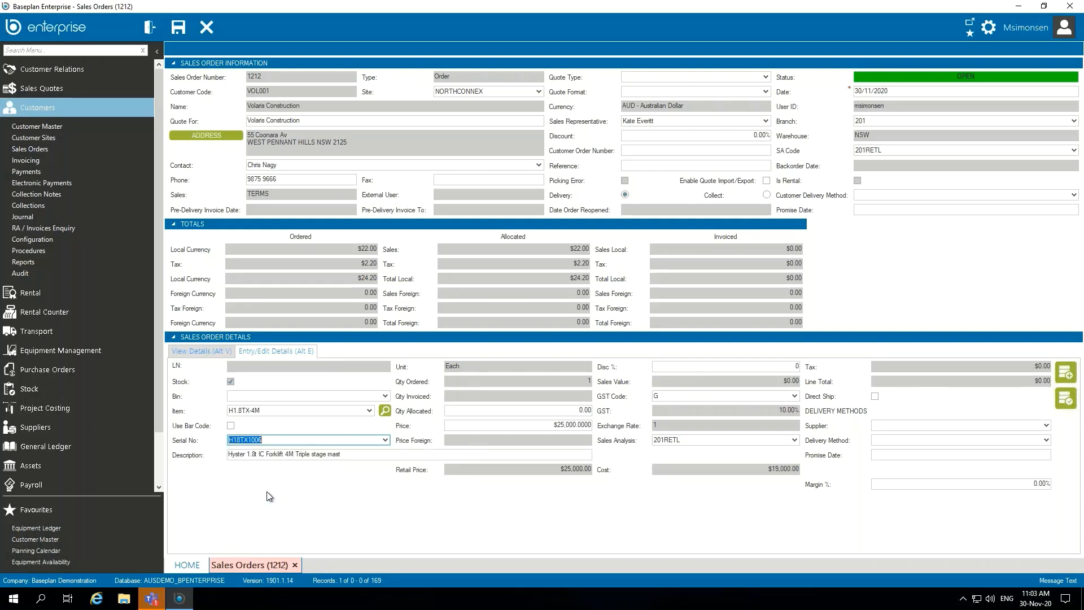
{"action": "left_click", "coordinate": [565, 411]}
{"action": "type", "text": "1"}
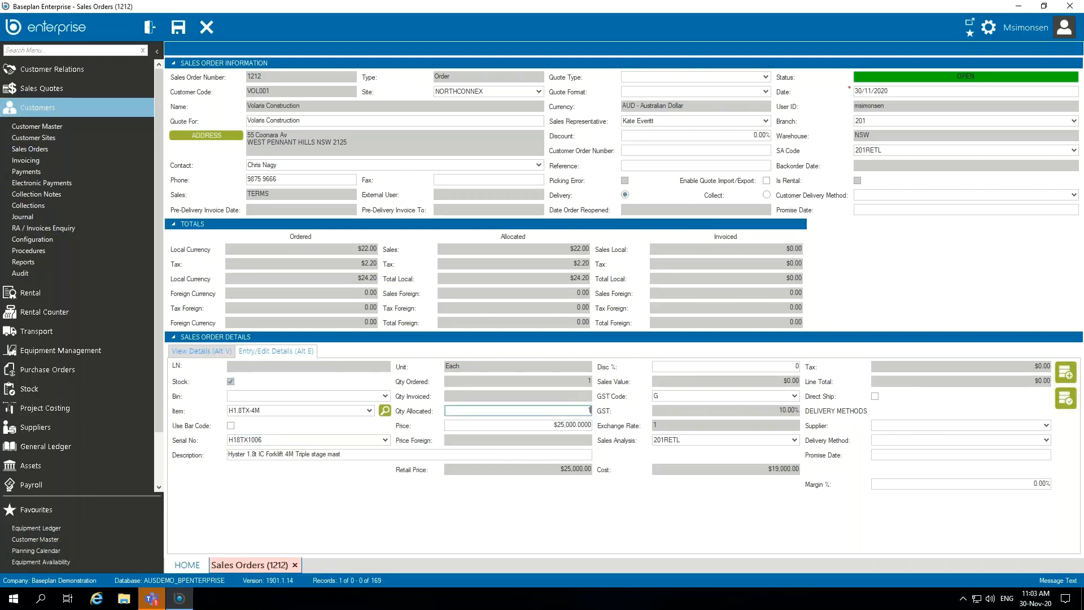
{"action": "key", "text": "Tab"}
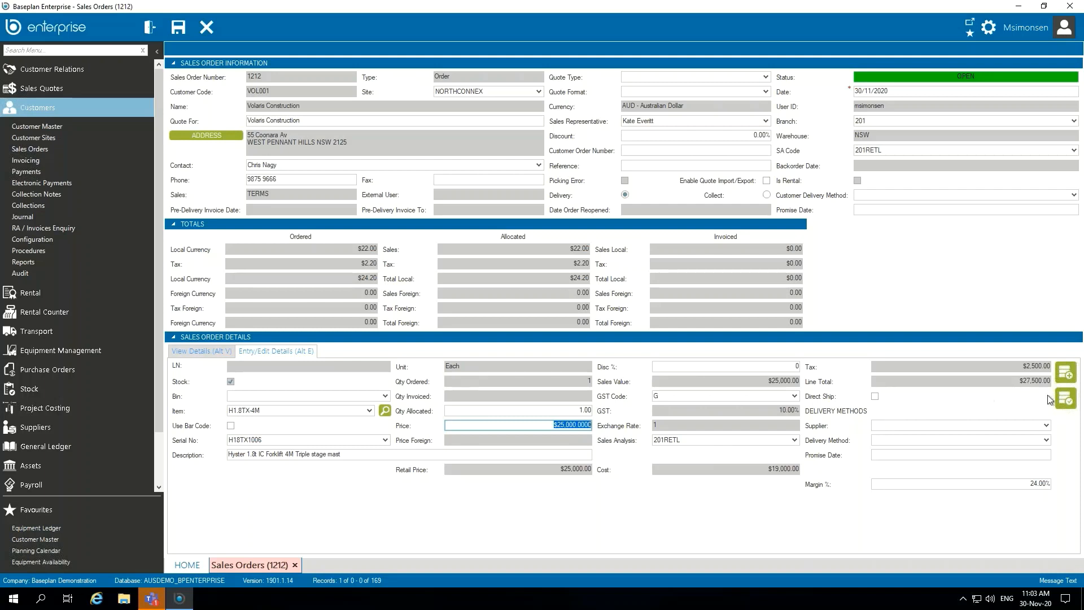
{"action": "left_click", "coordinate": [1064, 399]}
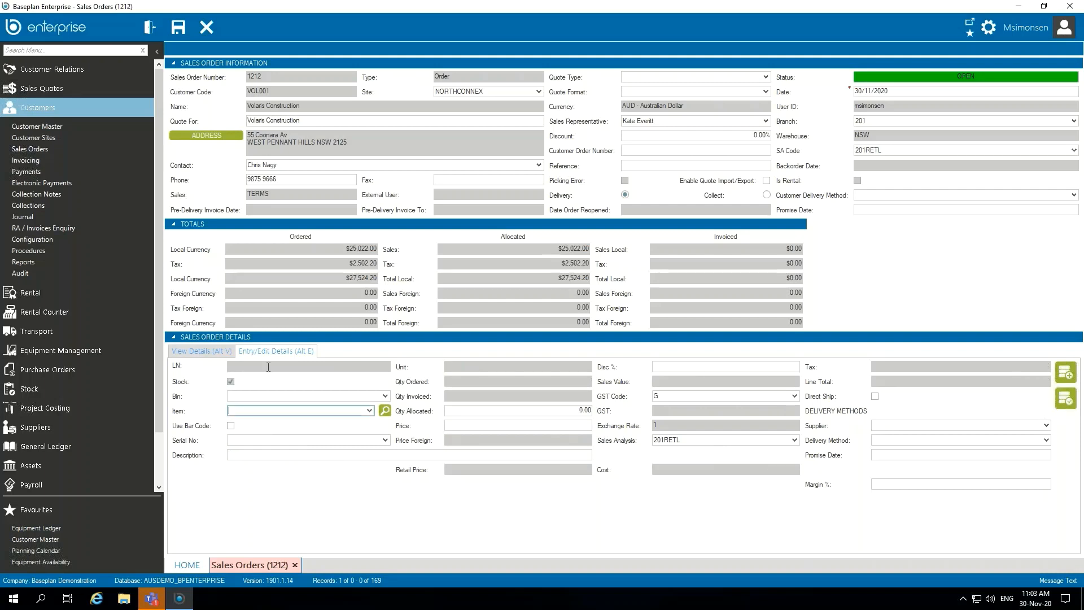
Save the sales order after viewing its detail lines, and generate its printable report.
{"action": "left_click", "coordinate": [204, 351]}
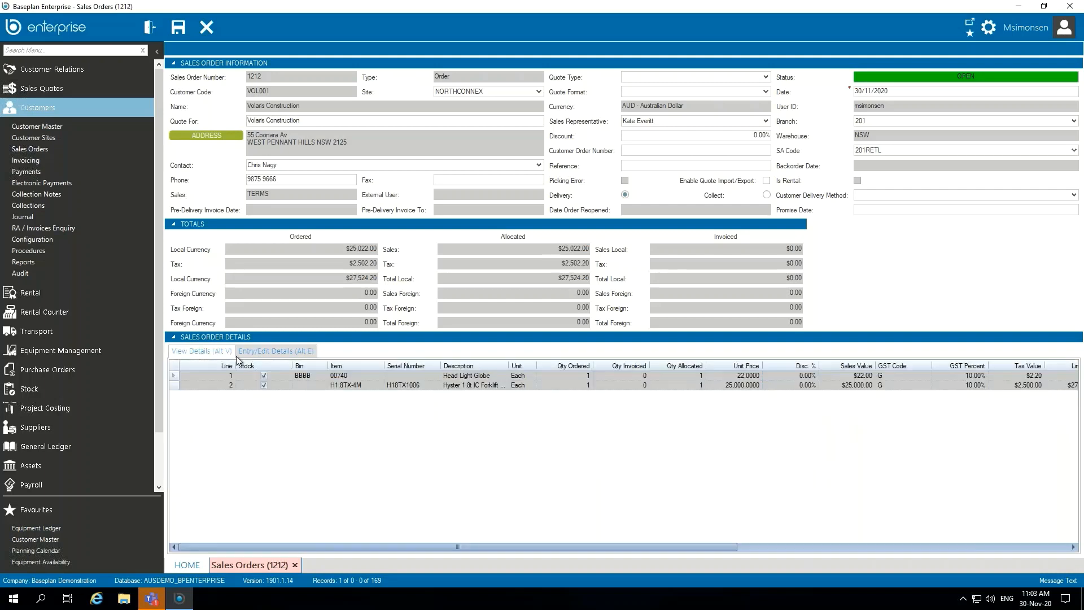
{"action": "left_click", "coordinate": [179, 27]}
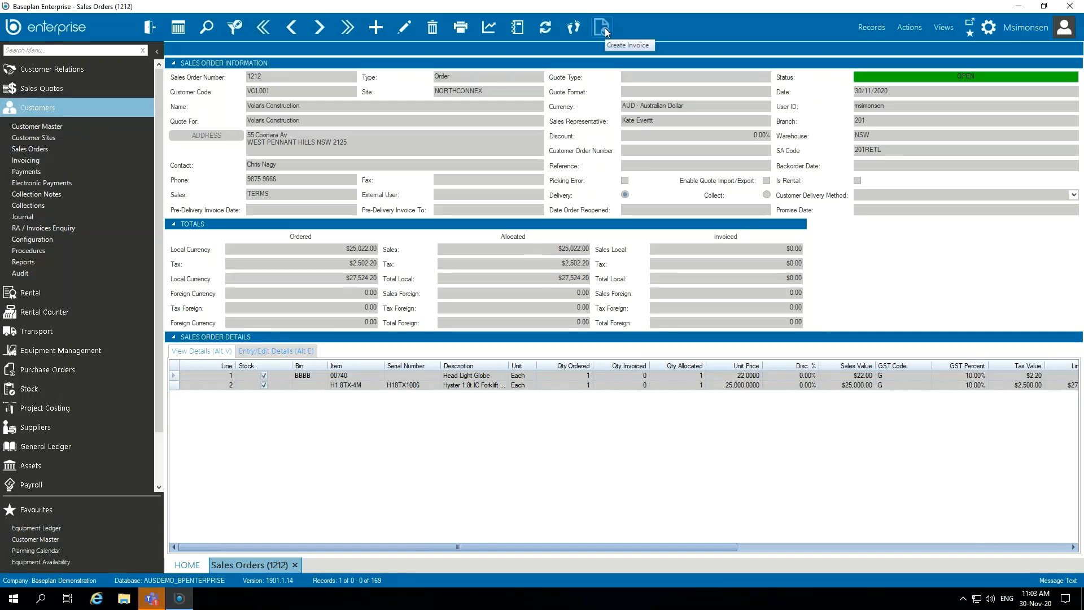
{"action": "left_click", "coordinate": [461, 28]}
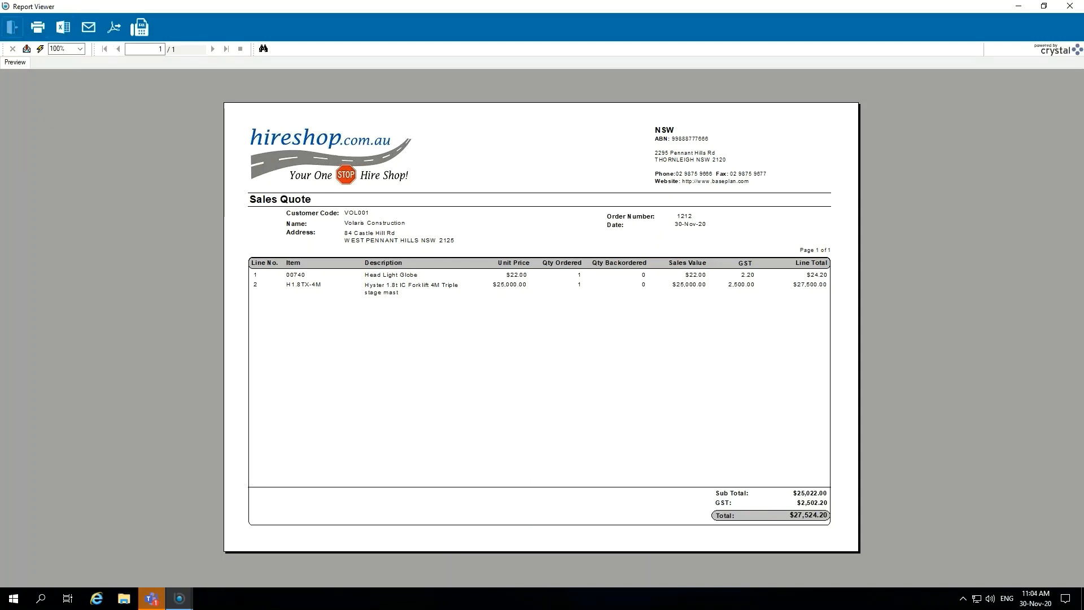
Close the sales quote report, set the order's status to QUOTED, and decline the follow-up prompt.
{"action": "left_click", "coordinate": [13, 27]}
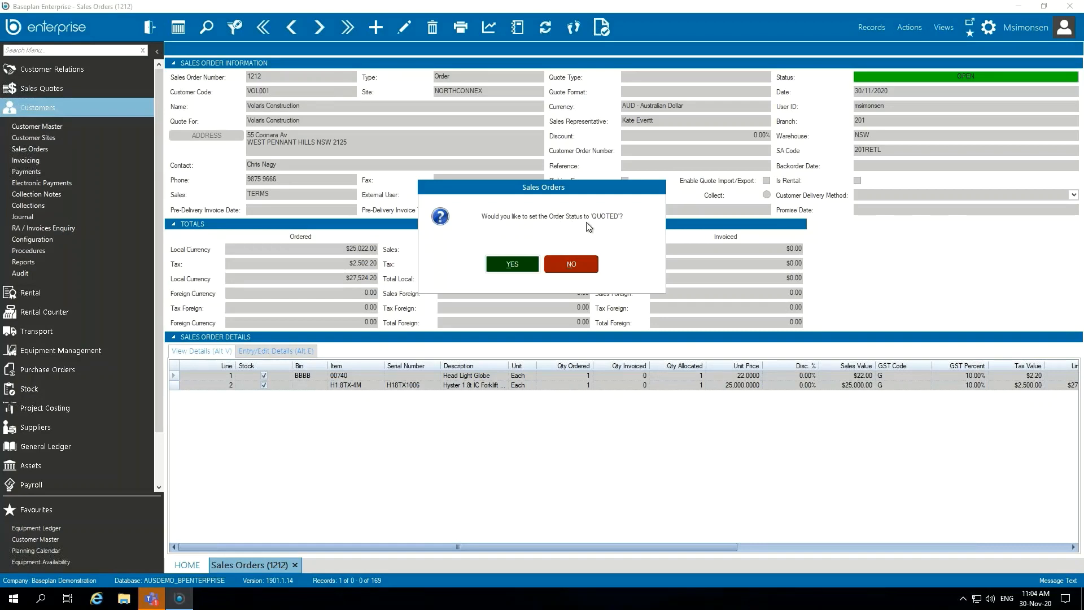
{"action": "left_click", "coordinate": [517, 266]}
{"action": "left_click", "coordinate": [576, 263]}
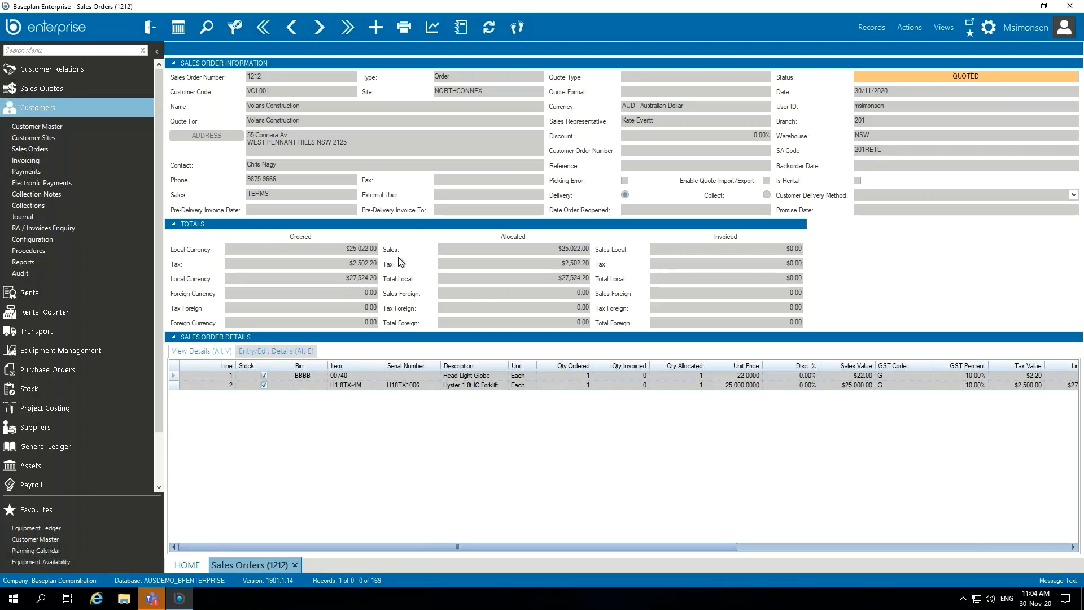
Create a pre-delivery invoice for the order's preselected customer and close its report preview.
{"action": "left_click", "coordinate": [915, 25]}
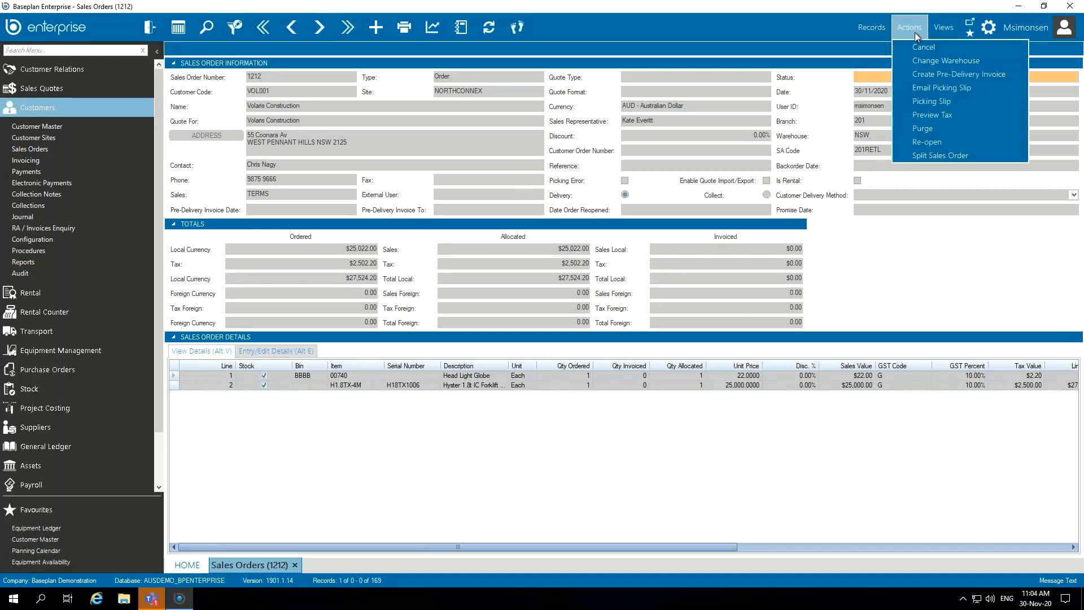
{"action": "left_click", "coordinate": [1011, 74]}
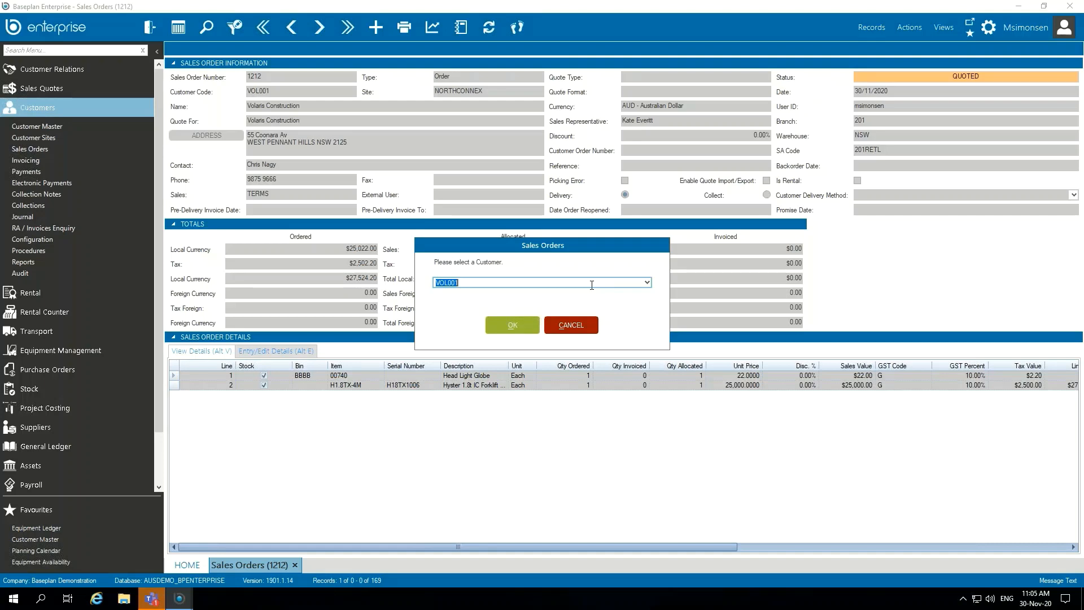
{"action": "left_click", "coordinate": [515, 326]}
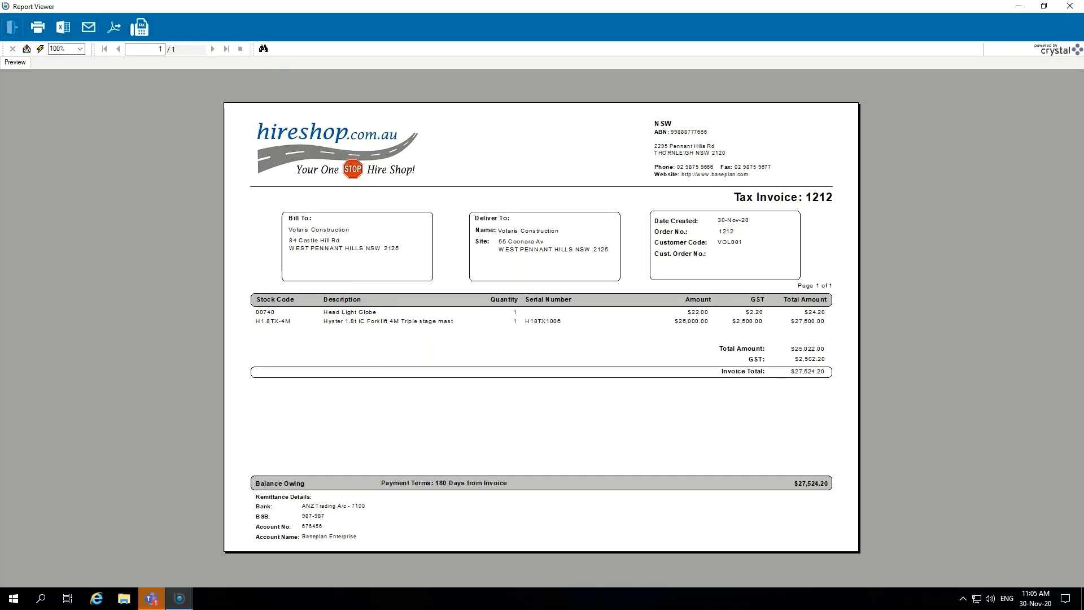
{"action": "left_click", "coordinate": [12, 26]}
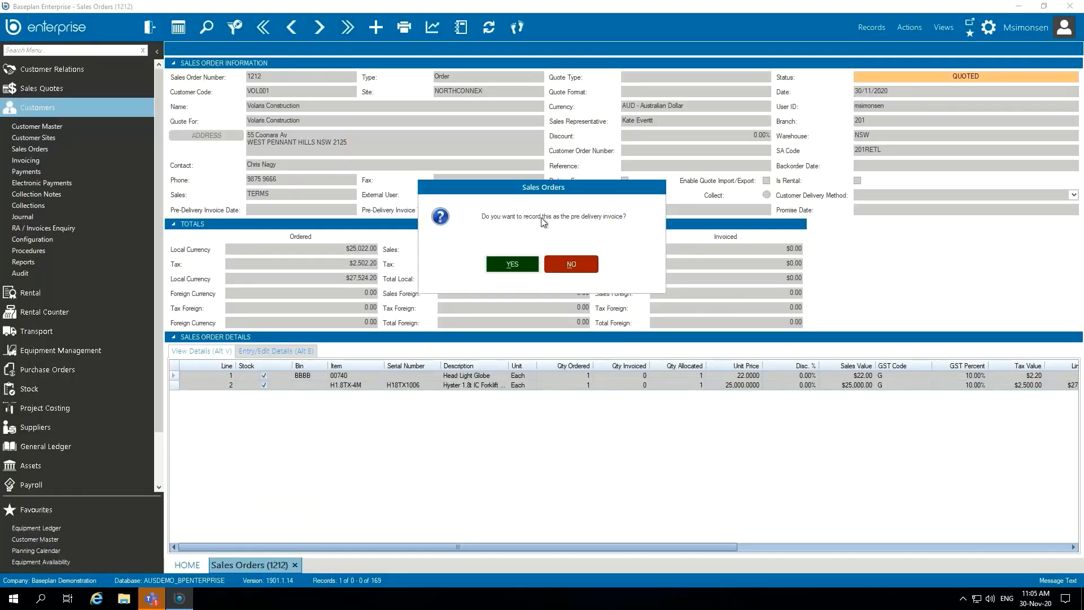
Record the report as the order's pre-delivery invoice and check the Pre-Delivery Invoice Date and Pre-Delivery Invoice To fields.
{"action": "left_click_drag", "start_coordinate": [555, 192], "coordinate": [305, 229]}
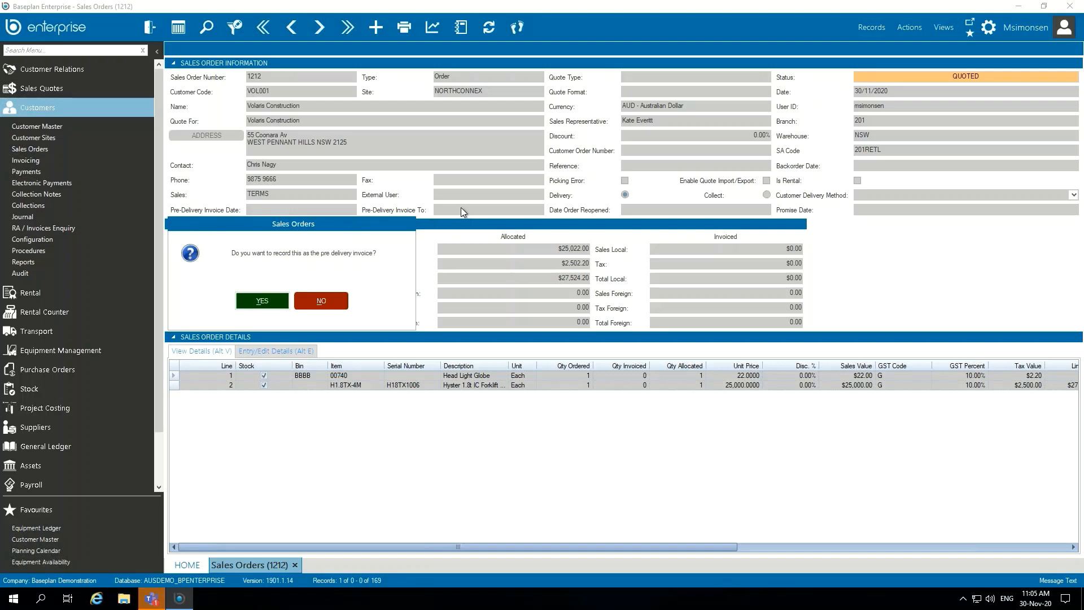
{"action": "left_click", "coordinate": [270, 300]}
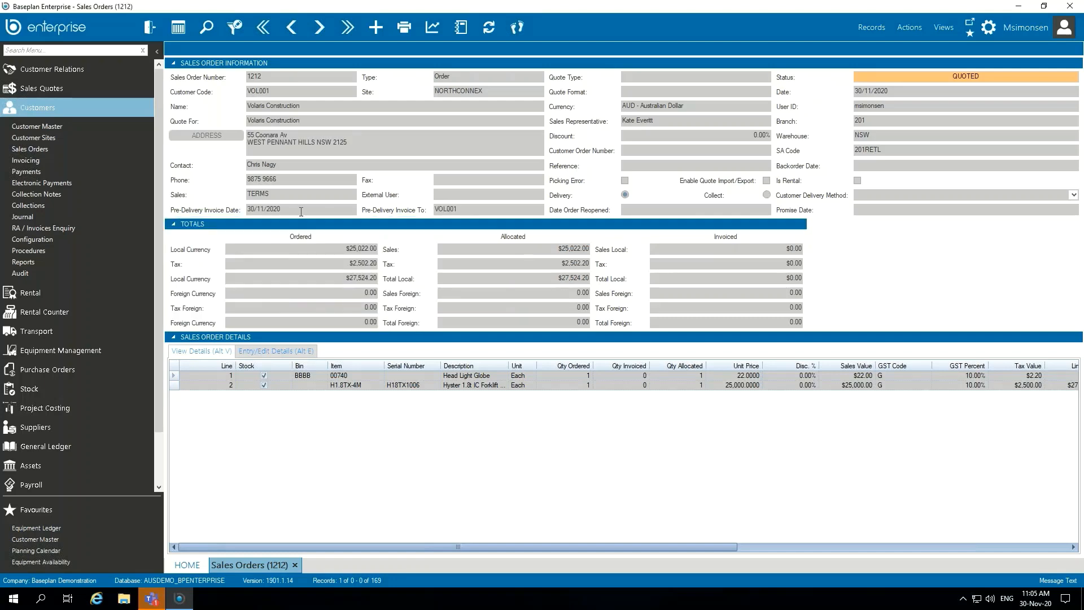
{"action": "left_click_drag", "start_coordinate": [299, 208], "coordinate": [234, 208]}
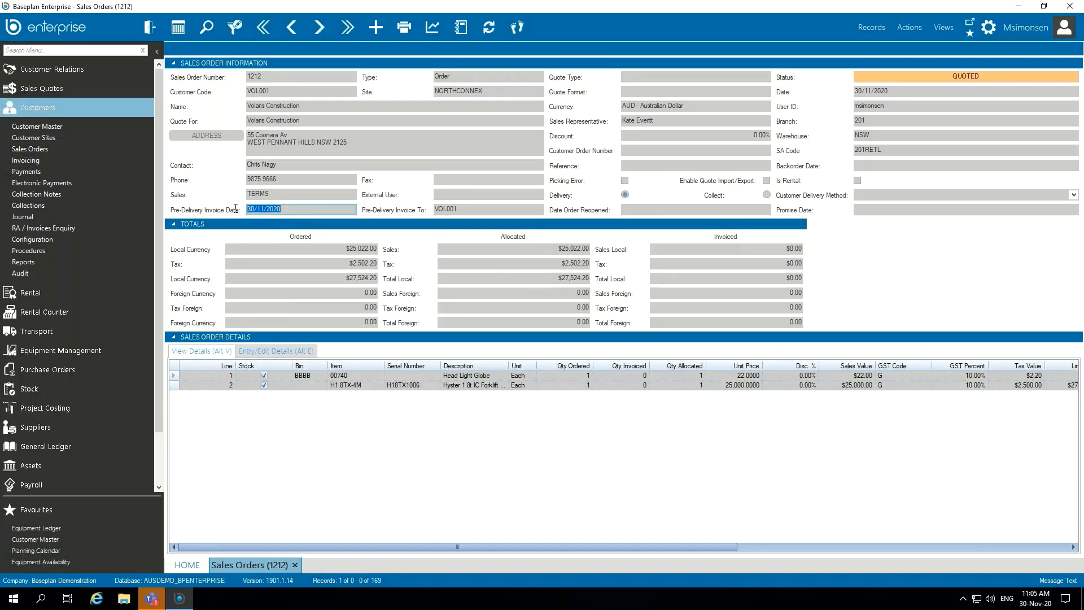
{"action": "left_click", "coordinate": [465, 209]}
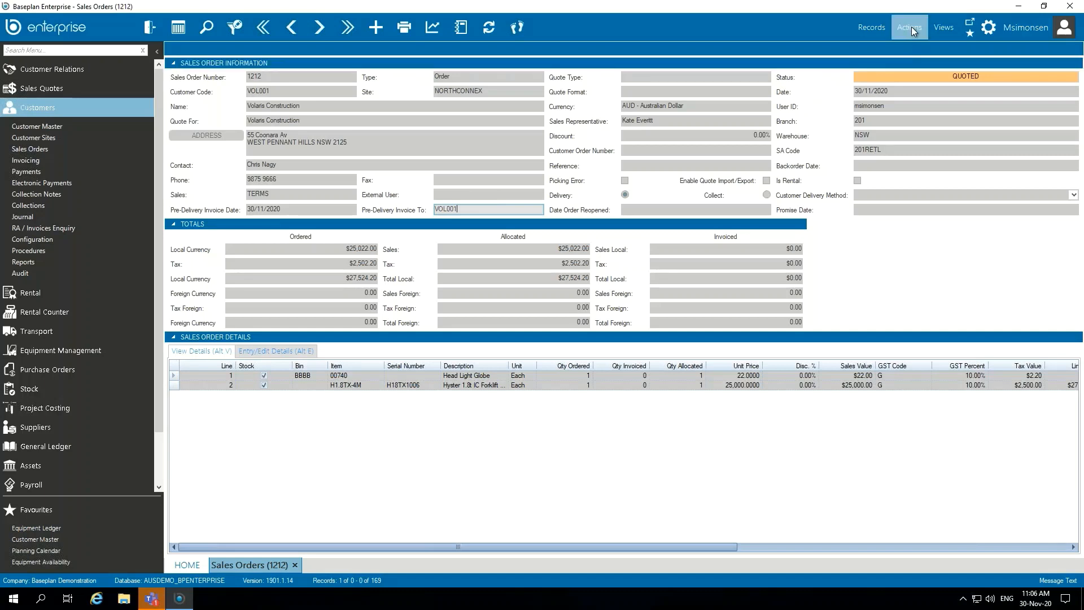
Re-open the quoted sales order and check its status.
{"action": "mouse_move", "coordinate": [982, 76]}
{"action": "left_mouse_down"}
{"action": "mouse_move", "coordinate": [943, 76]}
{"action": "mouse_move", "coordinate": [994, 76]}
{"action": "left_mouse_up"}
{"action": "left_click", "coordinate": [994, 76]}
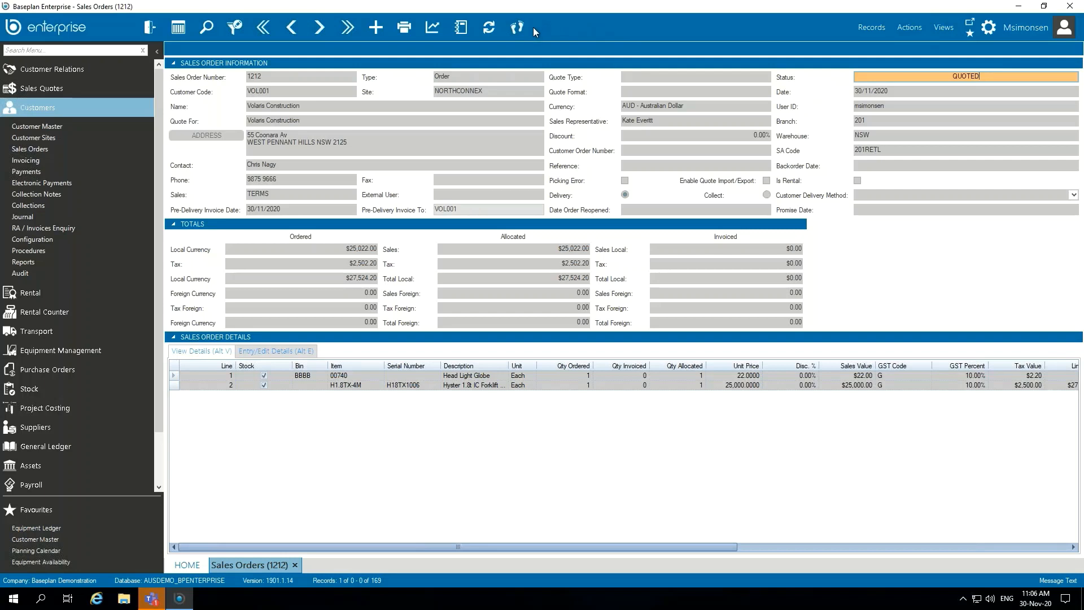
{"action": "left_click", "coordinate": [909, 25]}
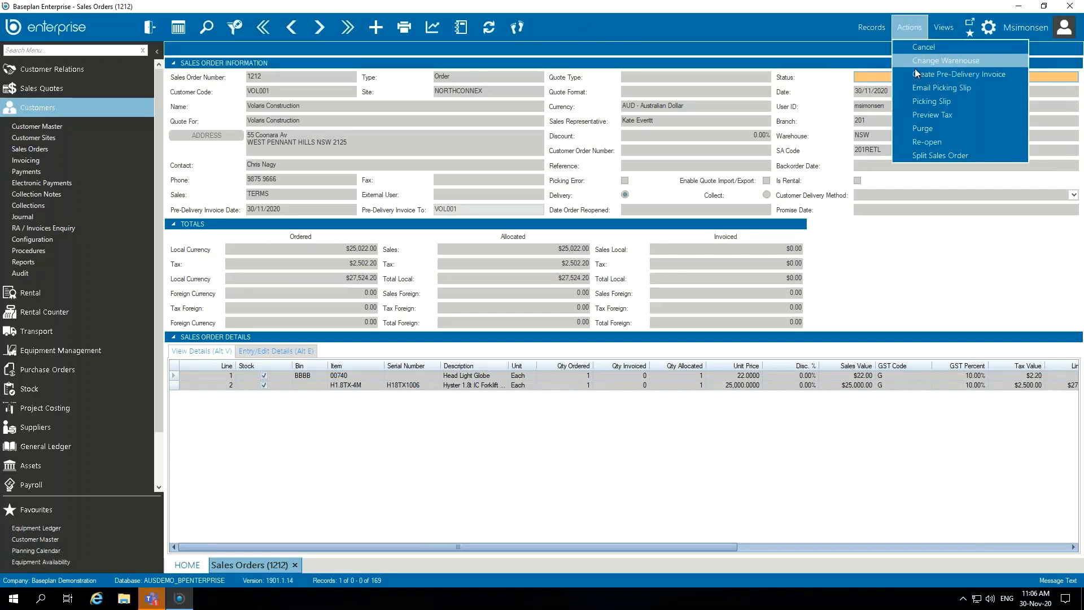
{"action": "left_click", "coordinate": [927, 142]}
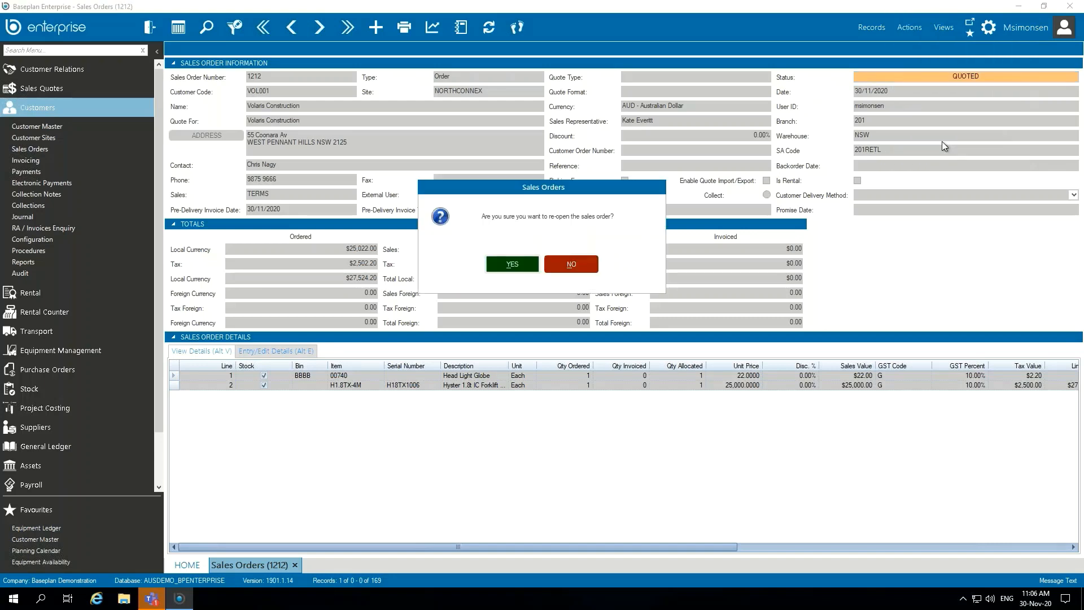
{"action": "left_click", "coordinate": [513, 264]}
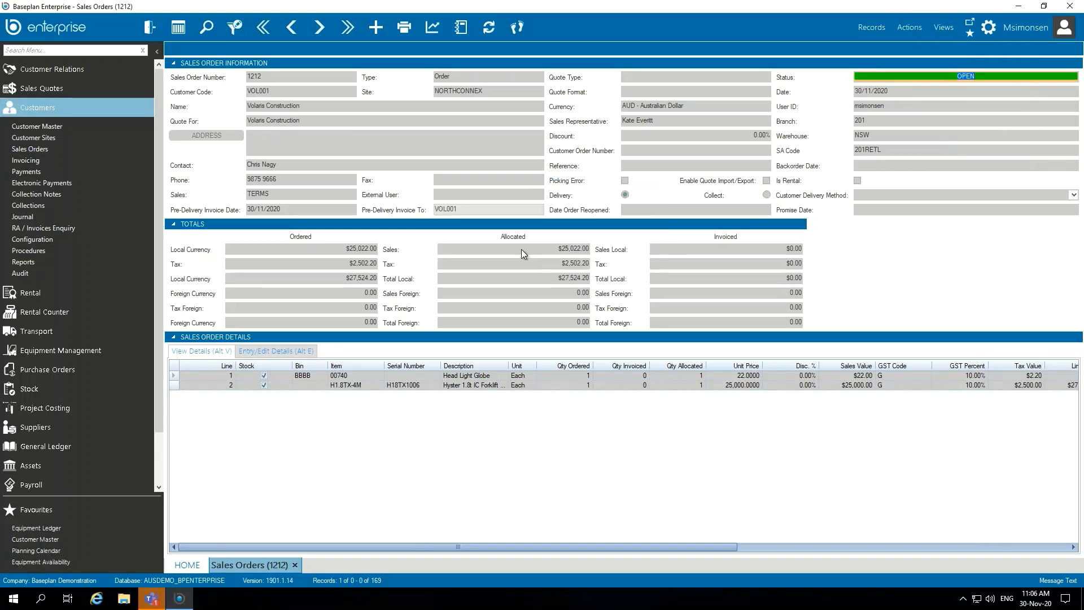
{"action": "double_click", "coordinate": [949, 73]}
{"action": "left_click", "coordinate": [991, 77]}
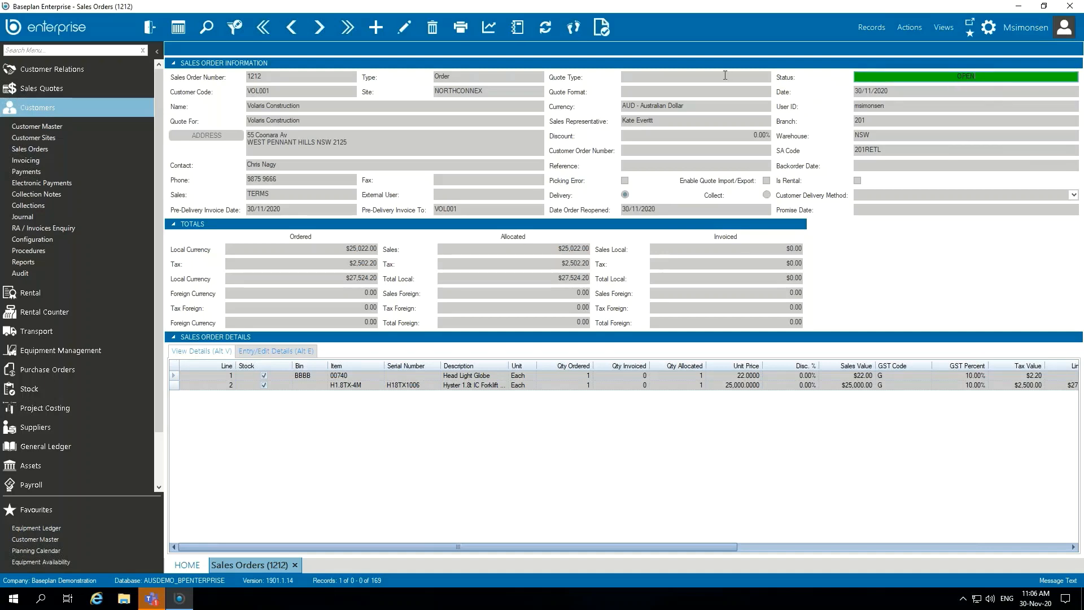
Generate the invoice from the open sales order, view it on the invoice screen, and return to the order.
{"action": "left_click", "coordinate": [603, 33]}
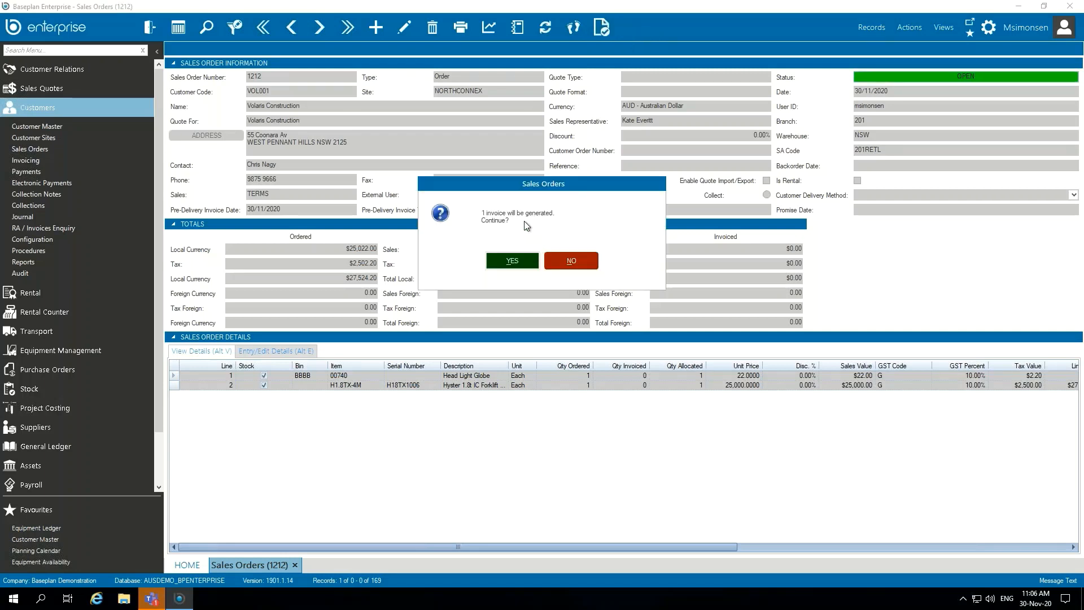
{"action": "left_click", "coordinate": [527, 259]}
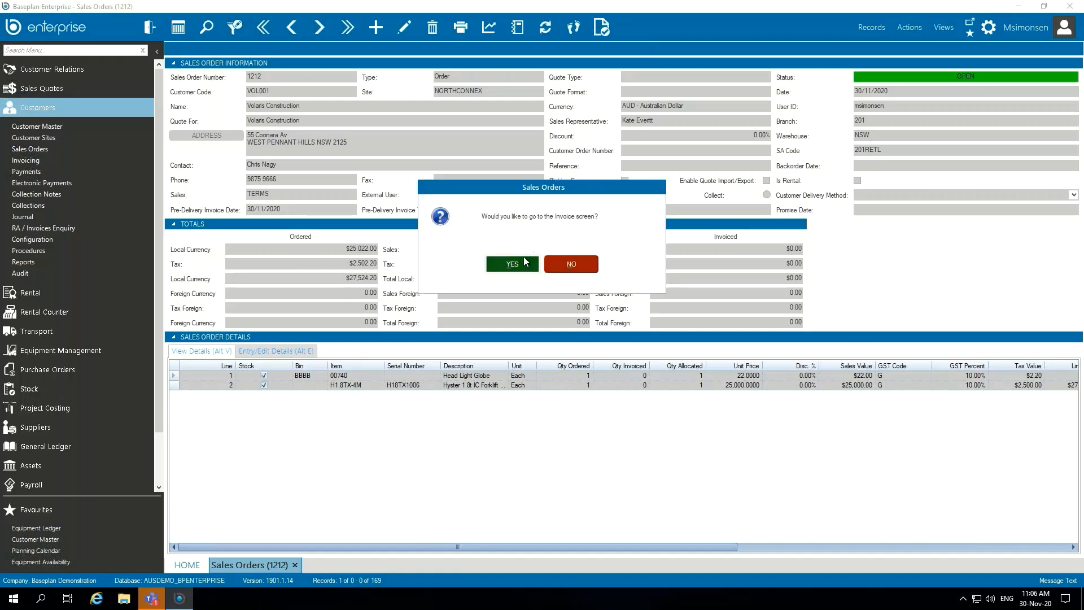
{"action": "left_click", "coordinate": [521, 265]}
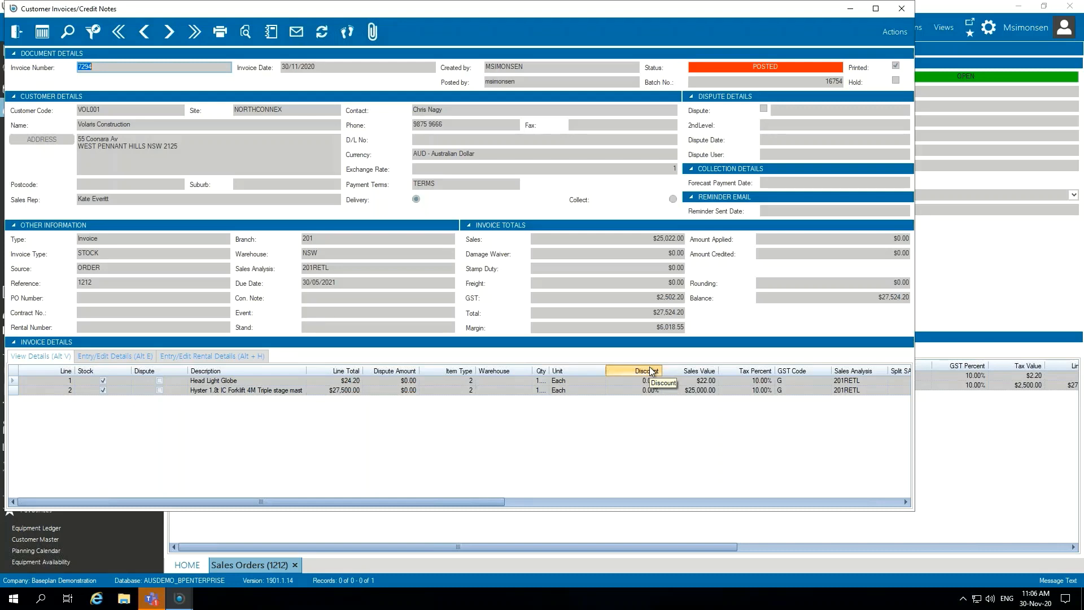
{"action": "left_click", "coordinate": [19, 35]}
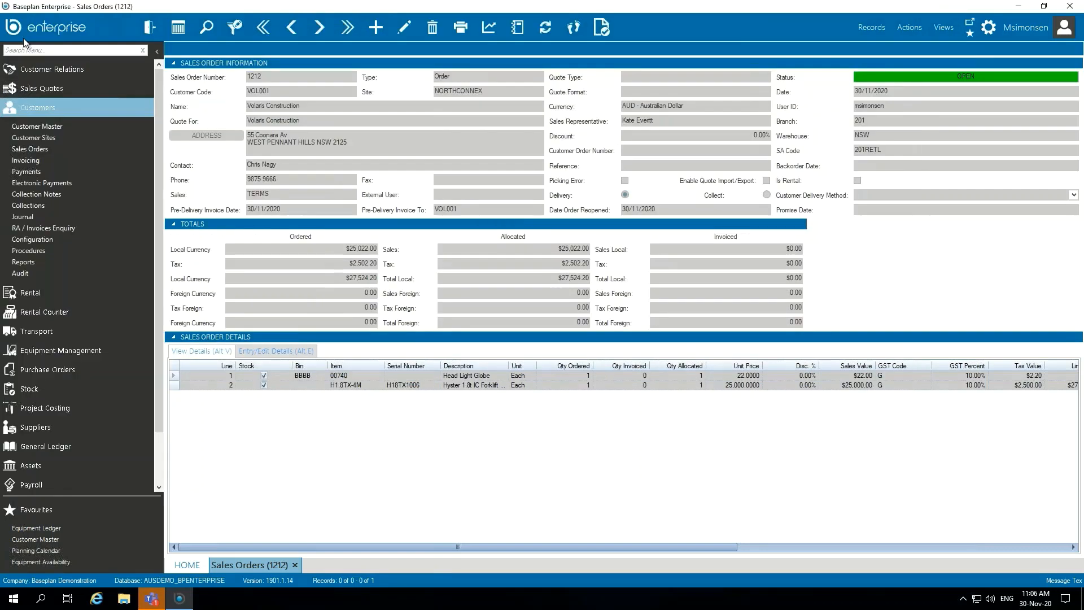
{"action": "left_click", "coordinate": [910, 28]}
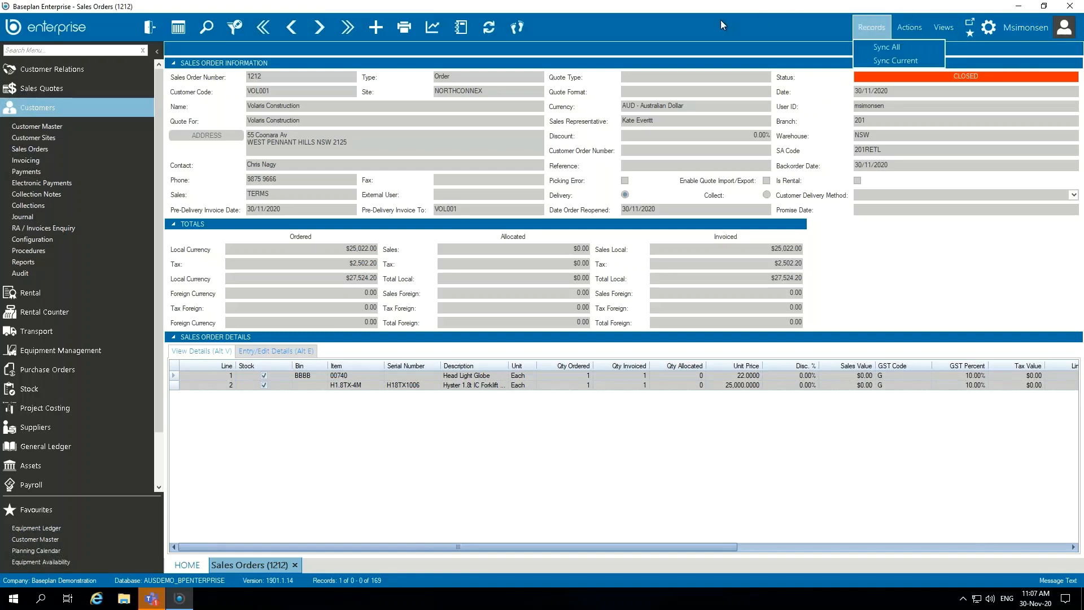
{"action": "left_click", "coordinate": [702, 27]}
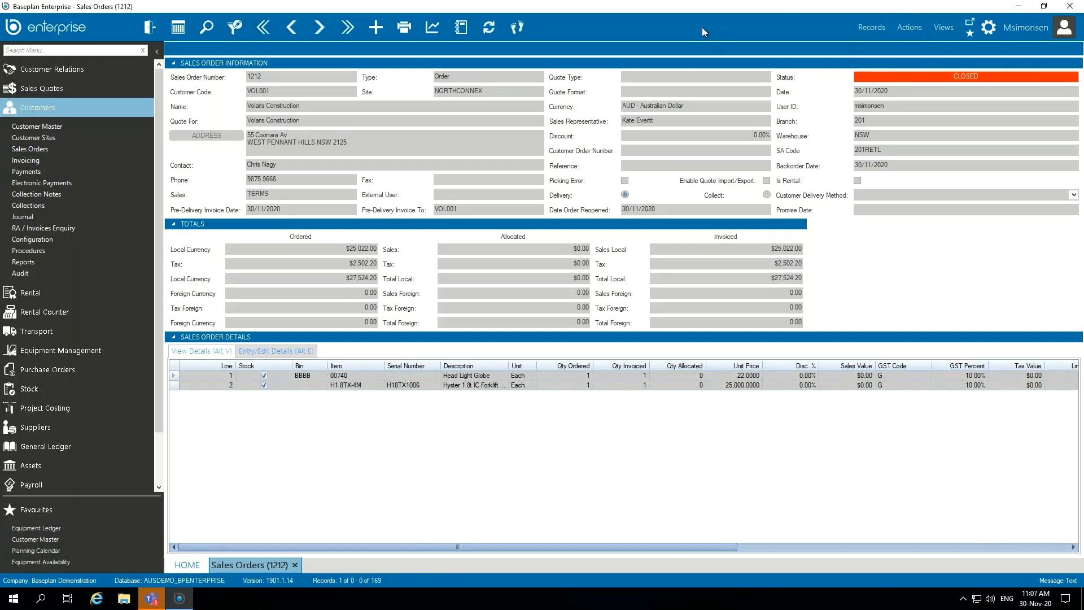